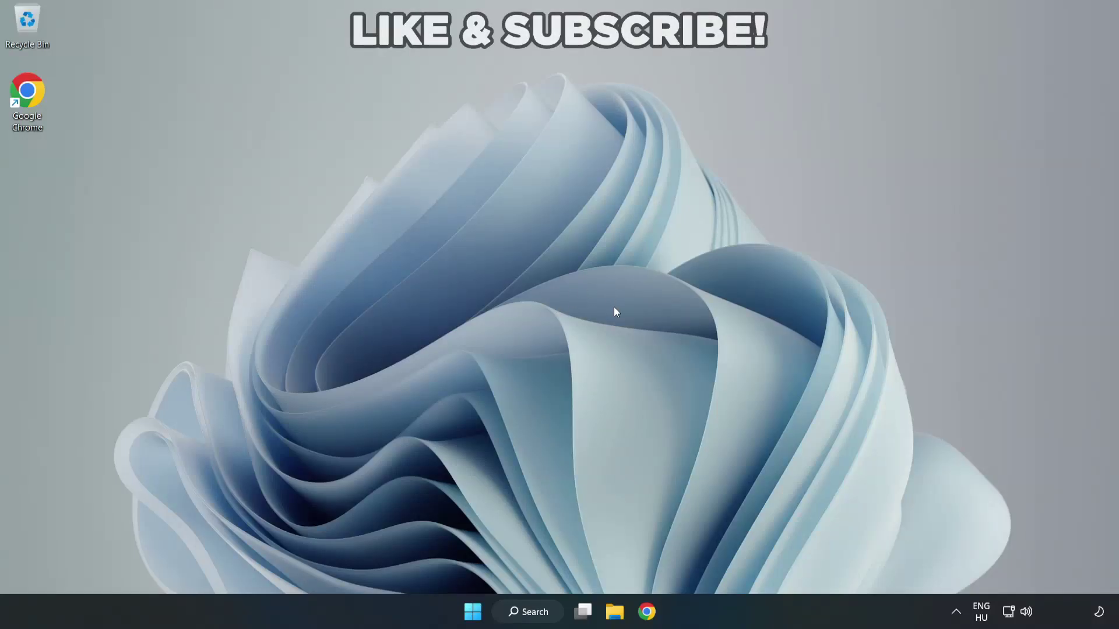
# Step: Switch audio output from CABLE Input to Speakers (High Definition Audio Device) in quick settings
pyautogui.click(1027, 613)
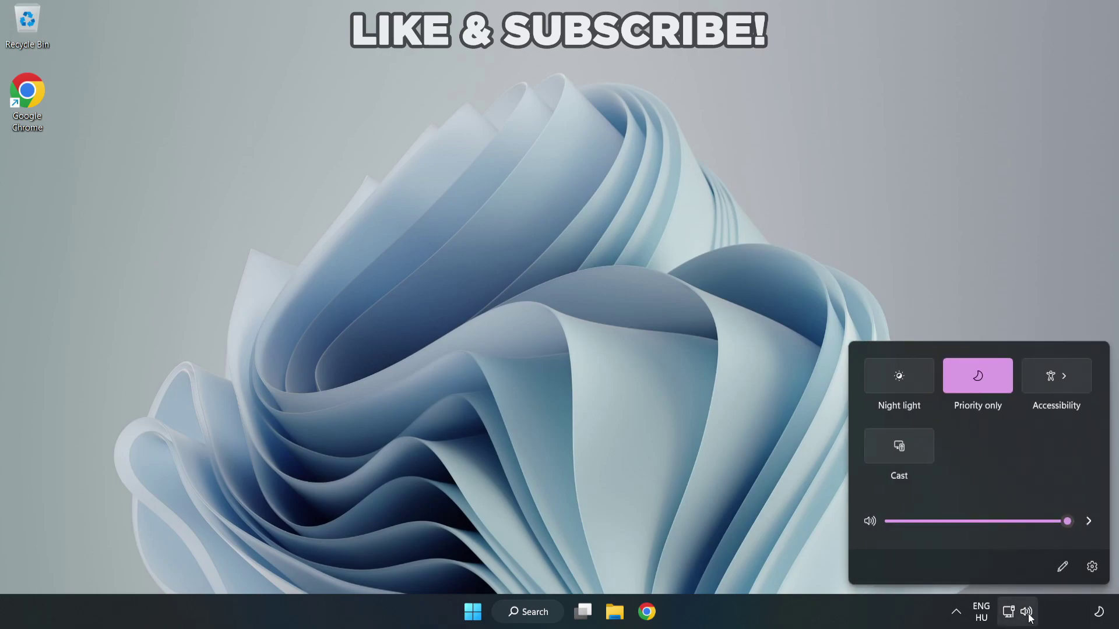
pyautogui.click(1088, 523)
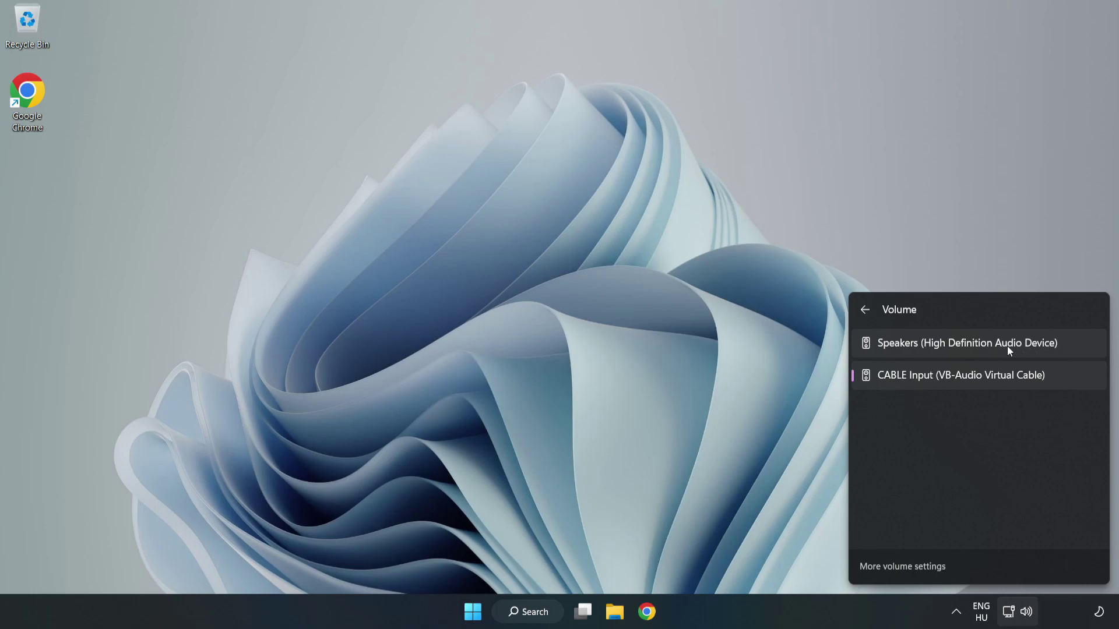
pyautogui.click(1077, 343)
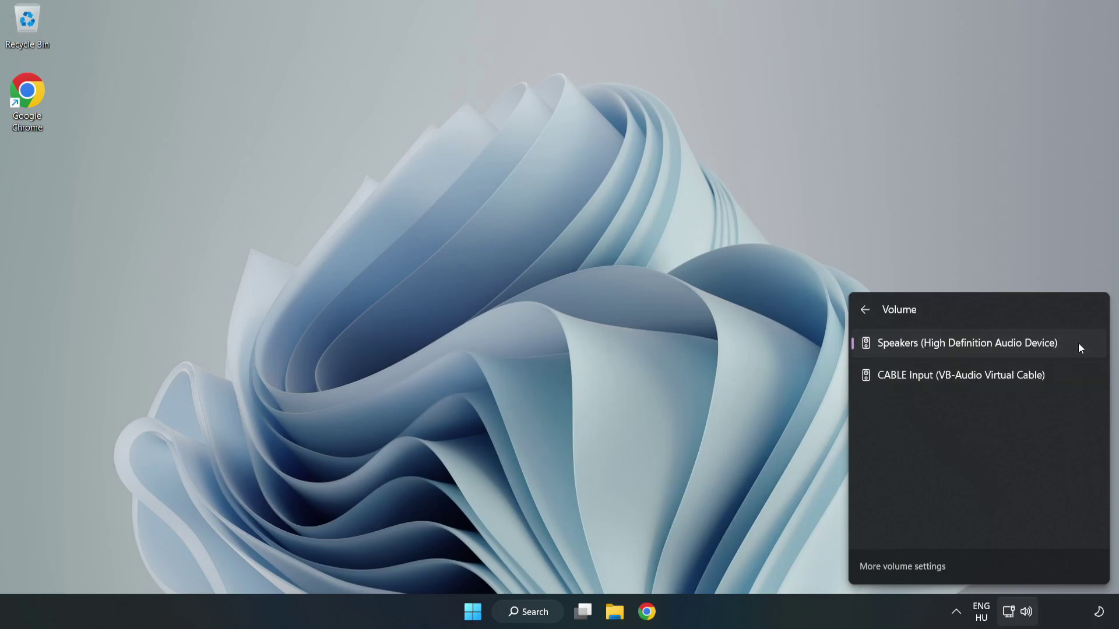
pyautogui.click(543, 300)
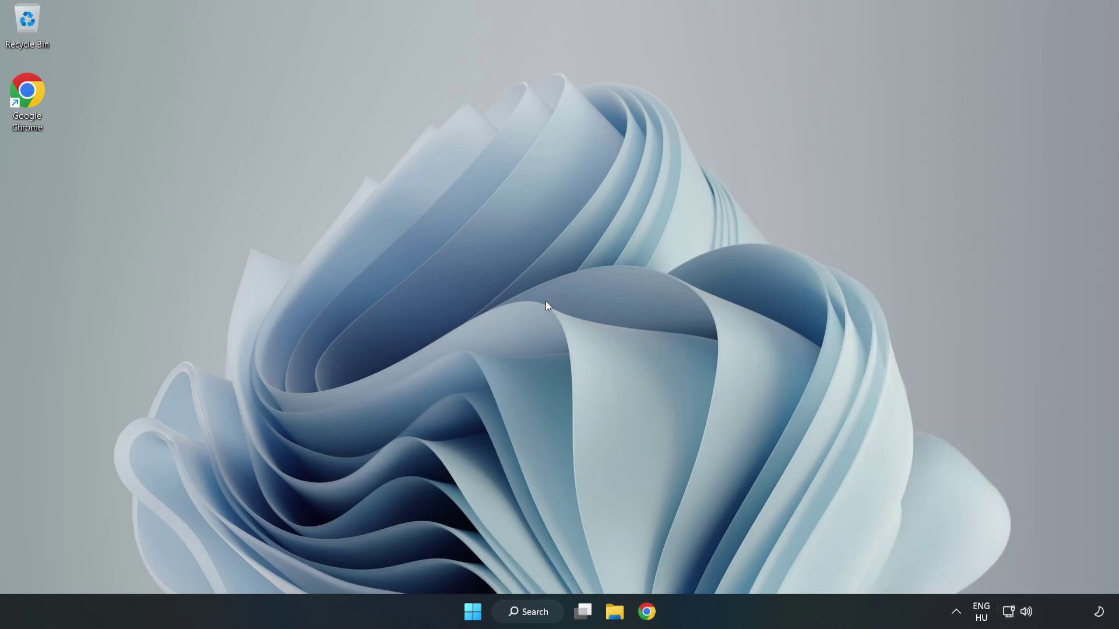
# Step: Reset sound devices and app volumes to defaults in the Volume mixer, then close Settings
pyautogui.rightClick(1026, 612)
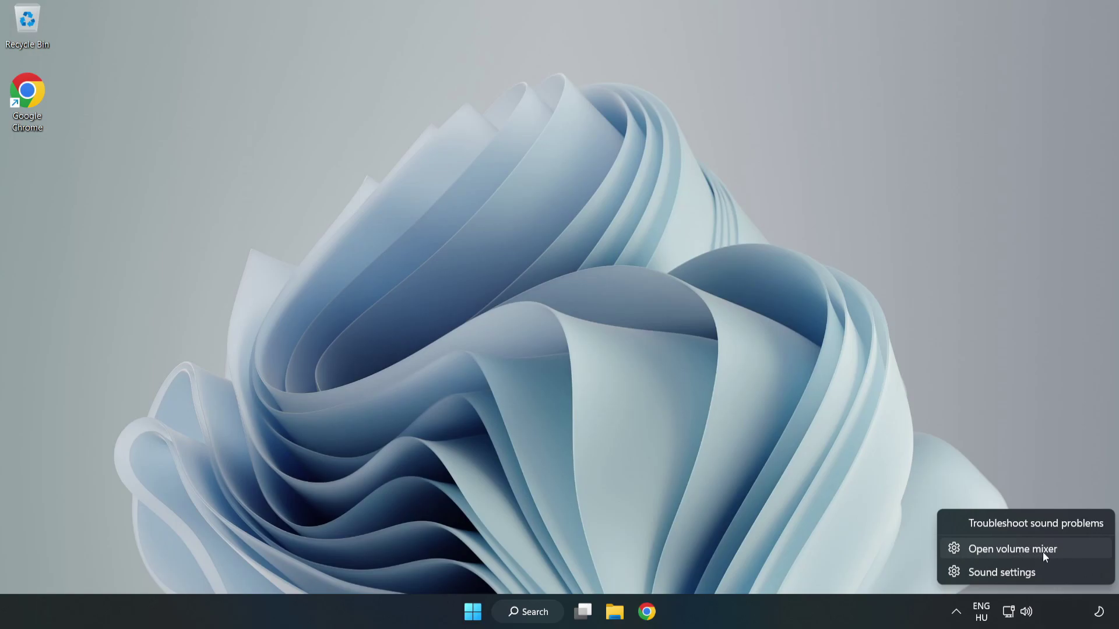
pyautogui.click(1073, 552)
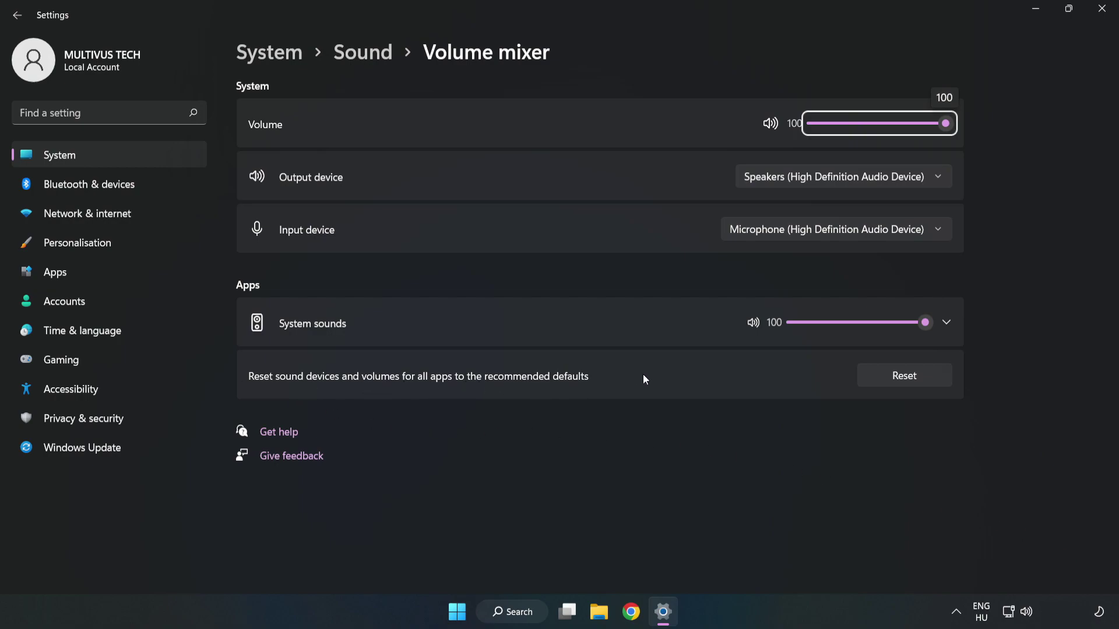
pyautogui.click(917, 383)
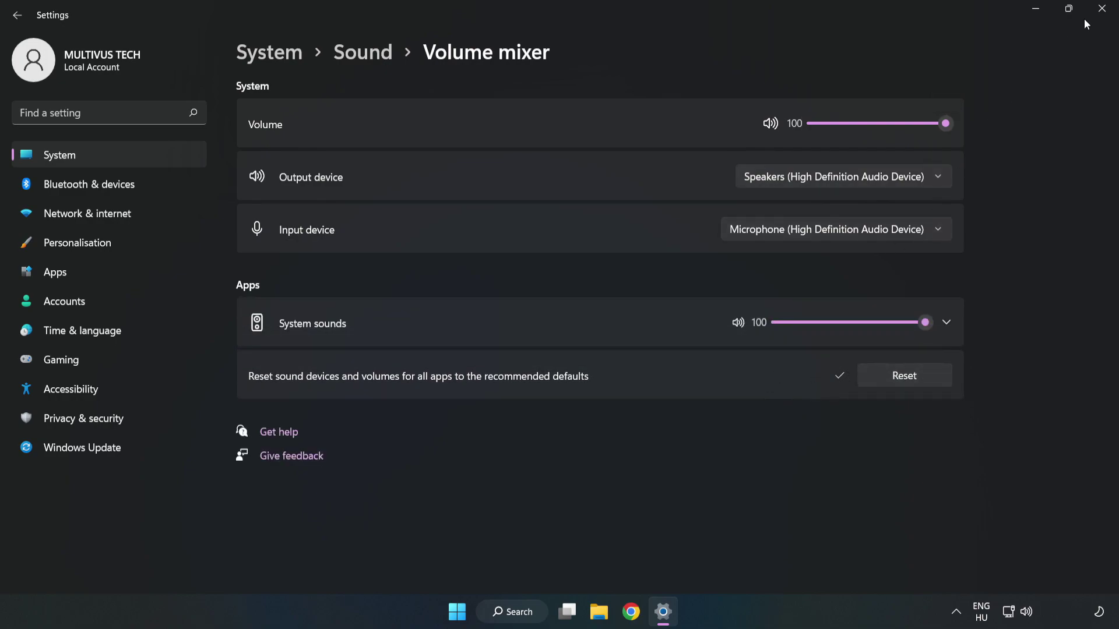
pyautogui.click(1102, 11)
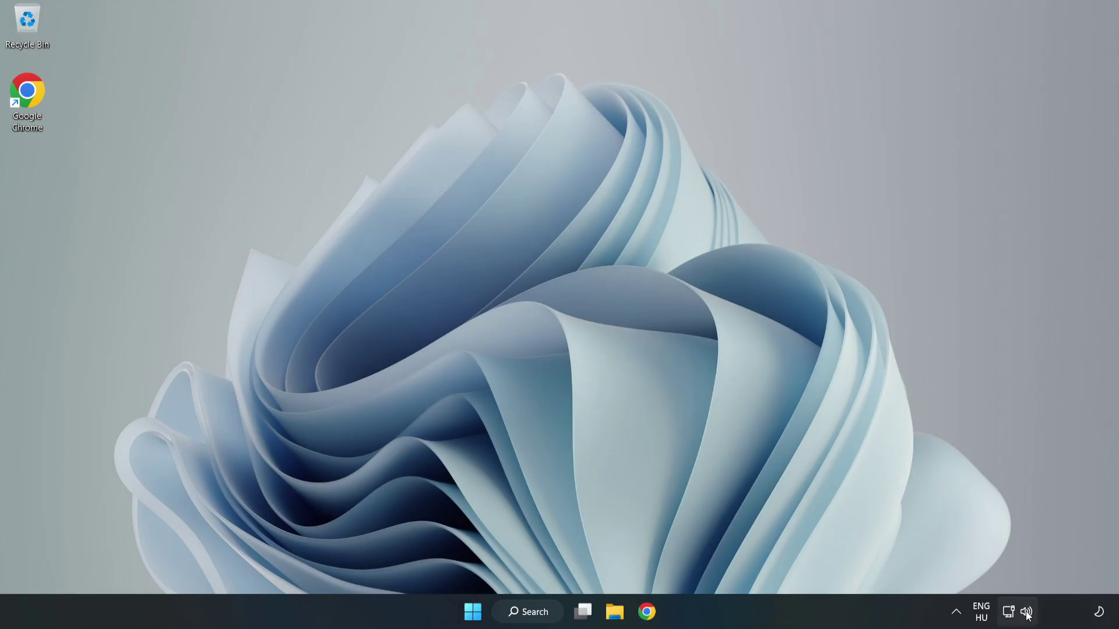
# Step: Open the Sound settings page, showing Speakers and Microphone as the active devices
pyautogui.rightClick(1027, 612)
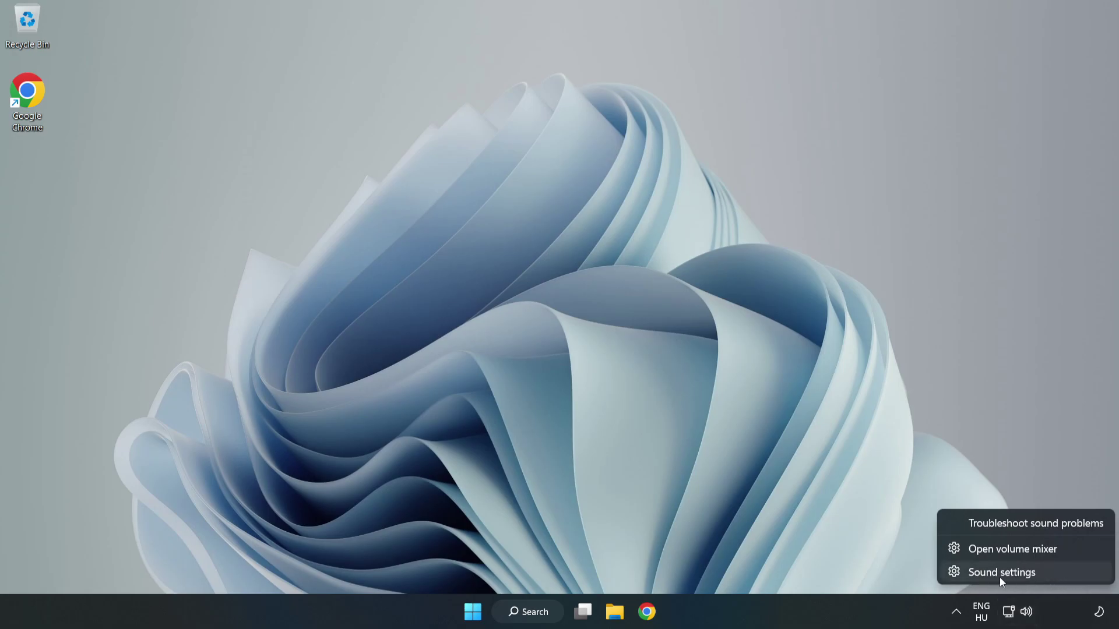
pyautogui.click(1043, 577)
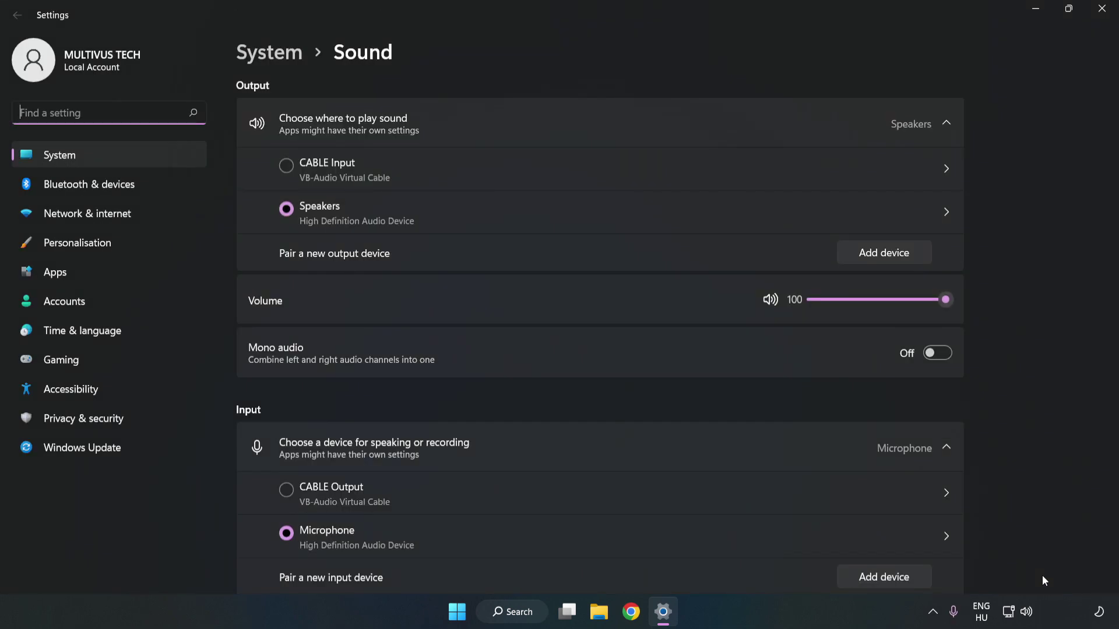
pyautogui.click(946, 300)
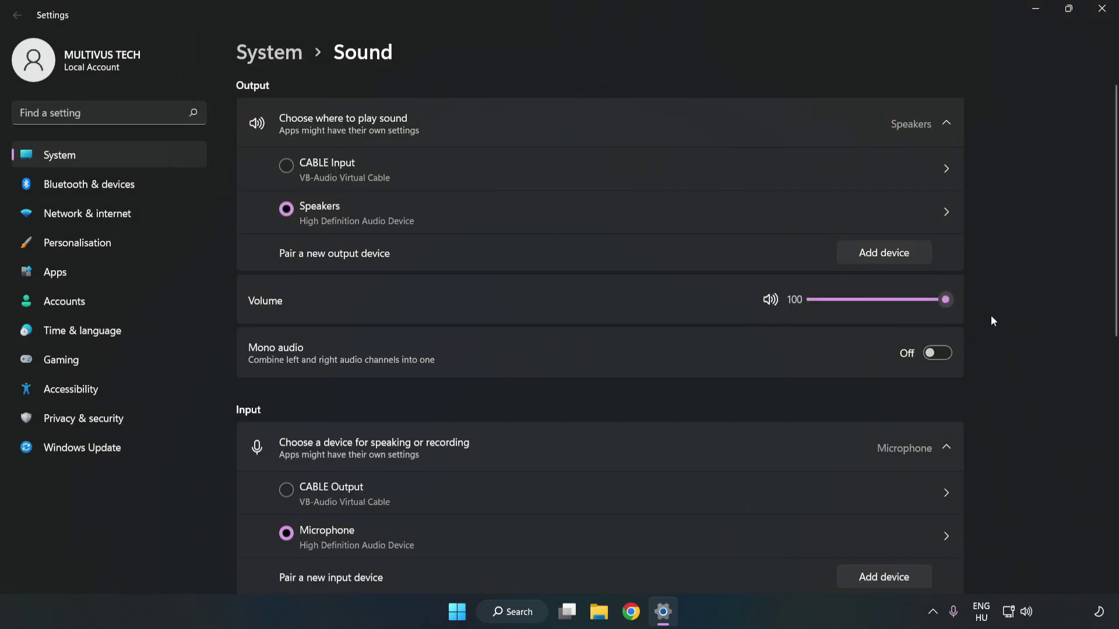
pyautogui.scroll(-4, 1091, 280)
pyautogui.scroll(-4, 1090, 284)
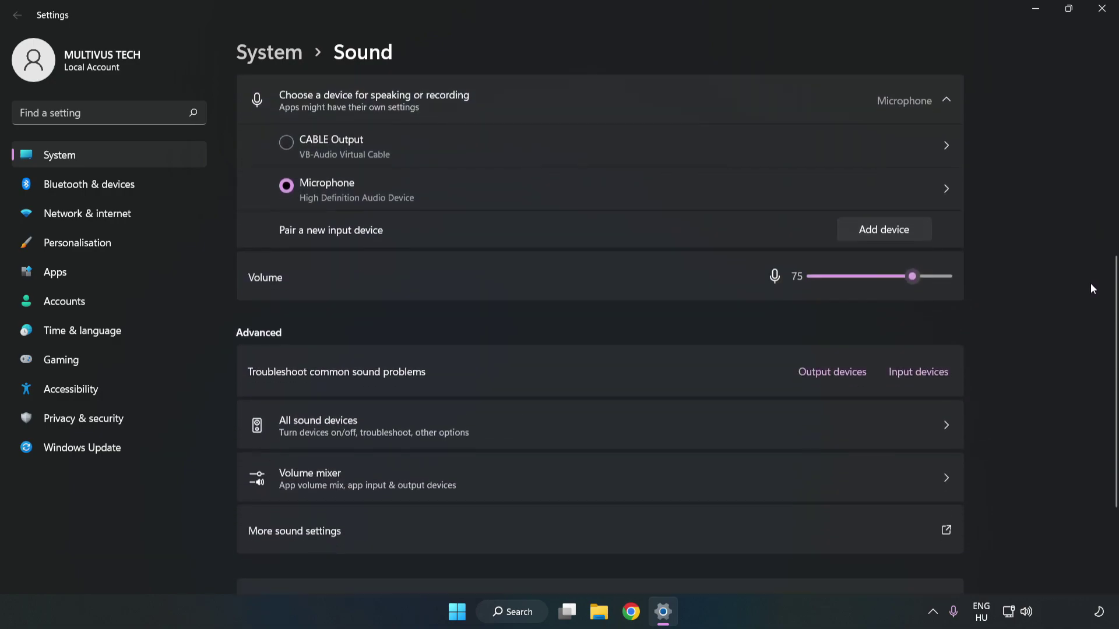
pyautogui.scroll(-1, 1090, 284)
pyautogui.scroll(-2, 1090, 286)
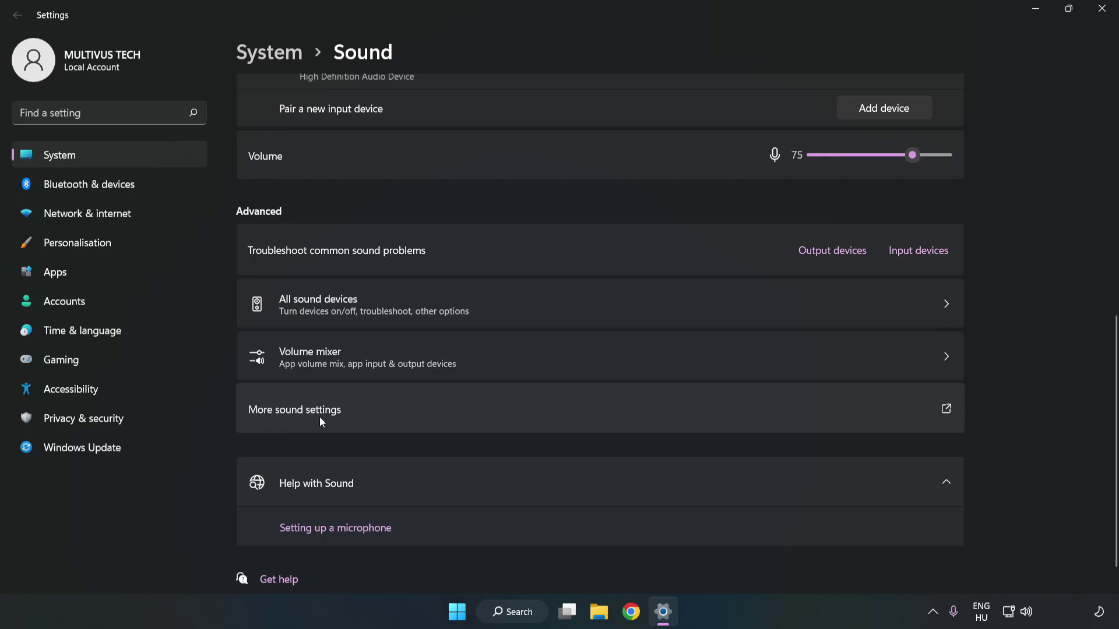
# Step: Disable the CABLE Input playback device in the classic Sound dialog and select Speakers
pyautogui.click(485, 413)
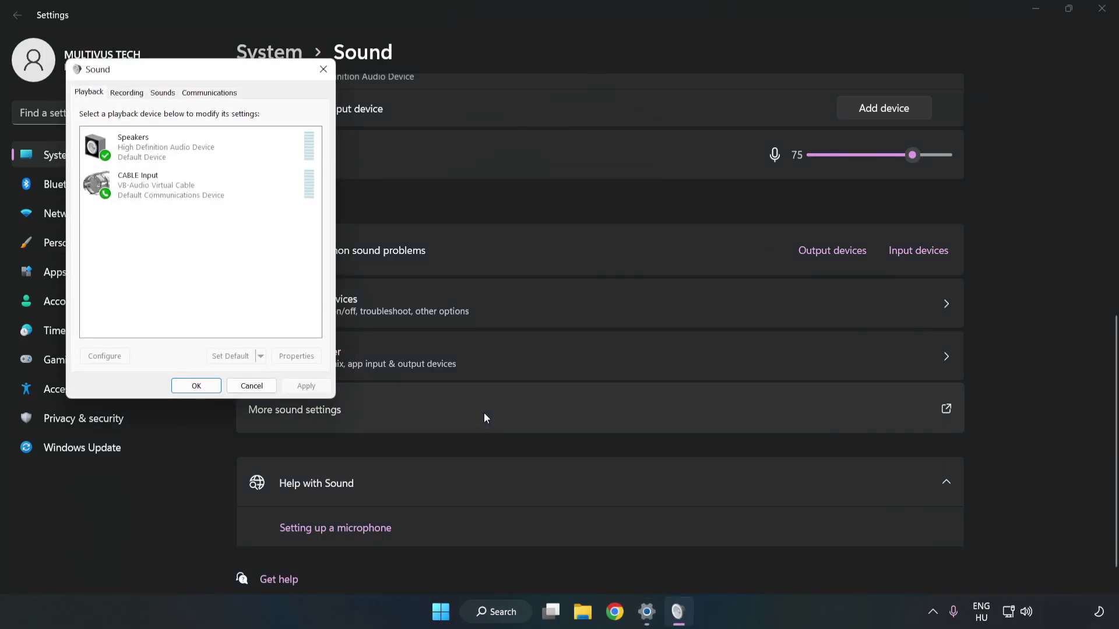
pyautogui.moveTo(238, 80)
pyautogui.mouseDown()
pyautogui.moveTo(392, 120)
pyautogui.moveTo(578, 145)
pyautogui.mouseUp()
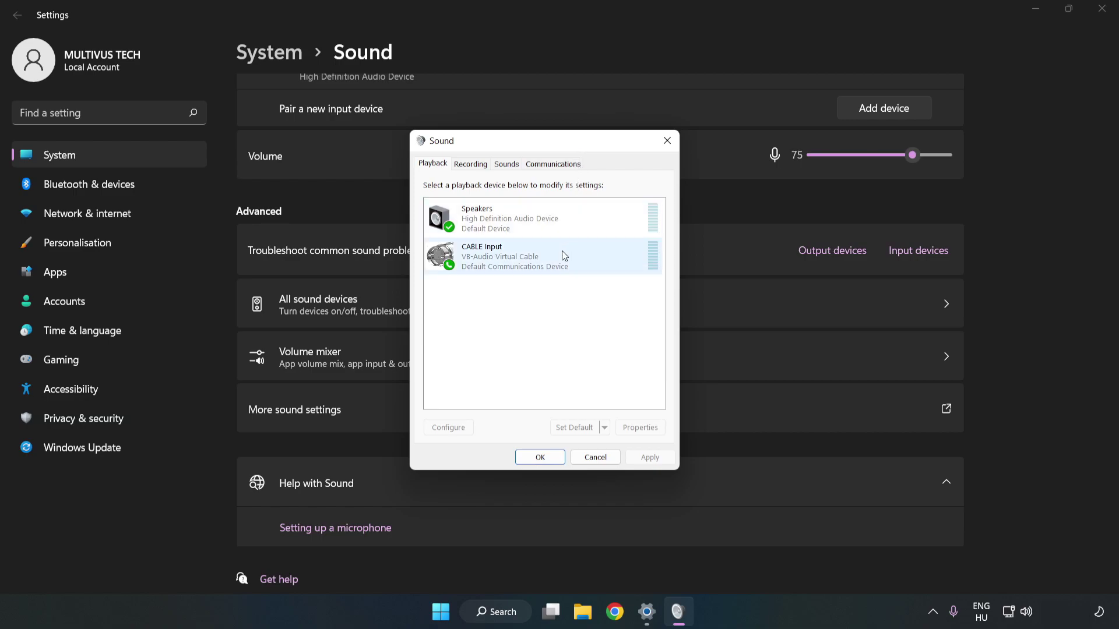
pyautogui.click(490, 256)
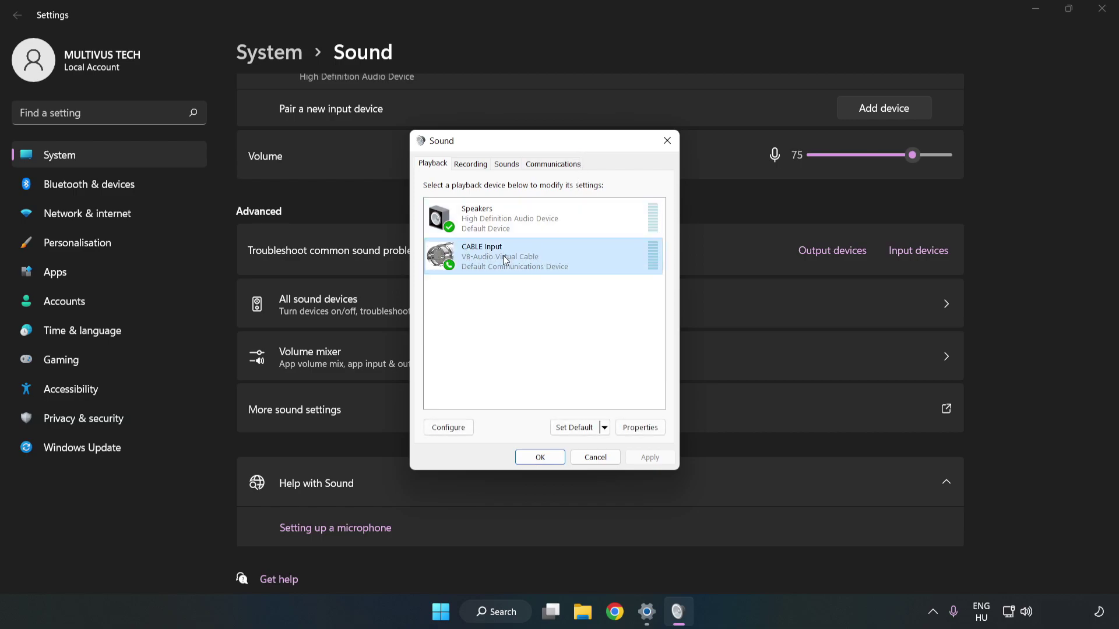
pyautogui.rightClick(560, 256)
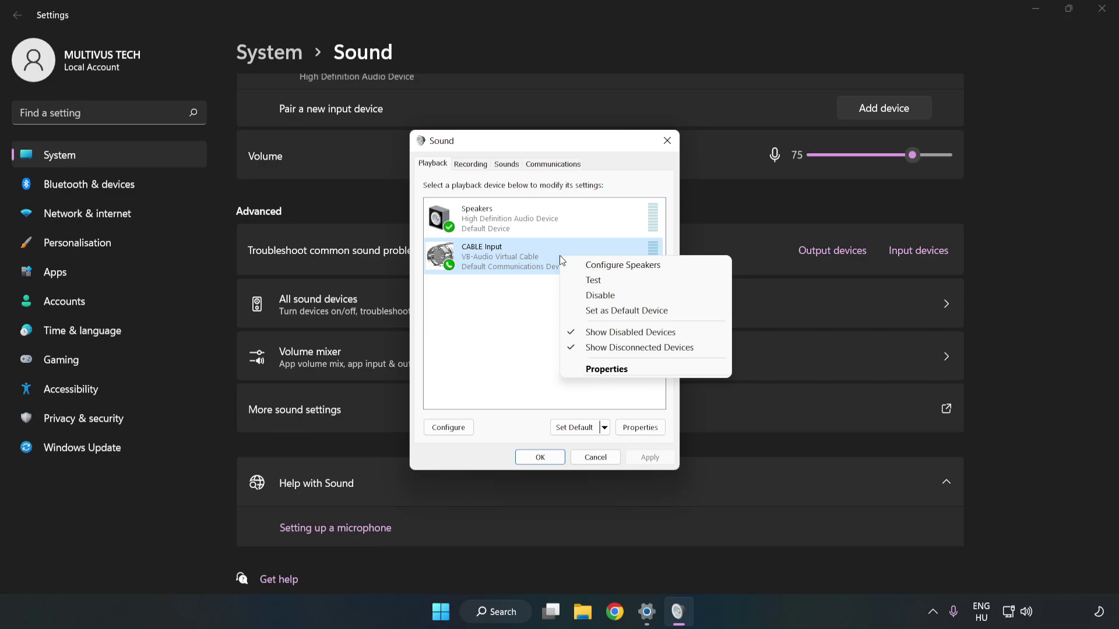
pyautogui.click(626, 296)
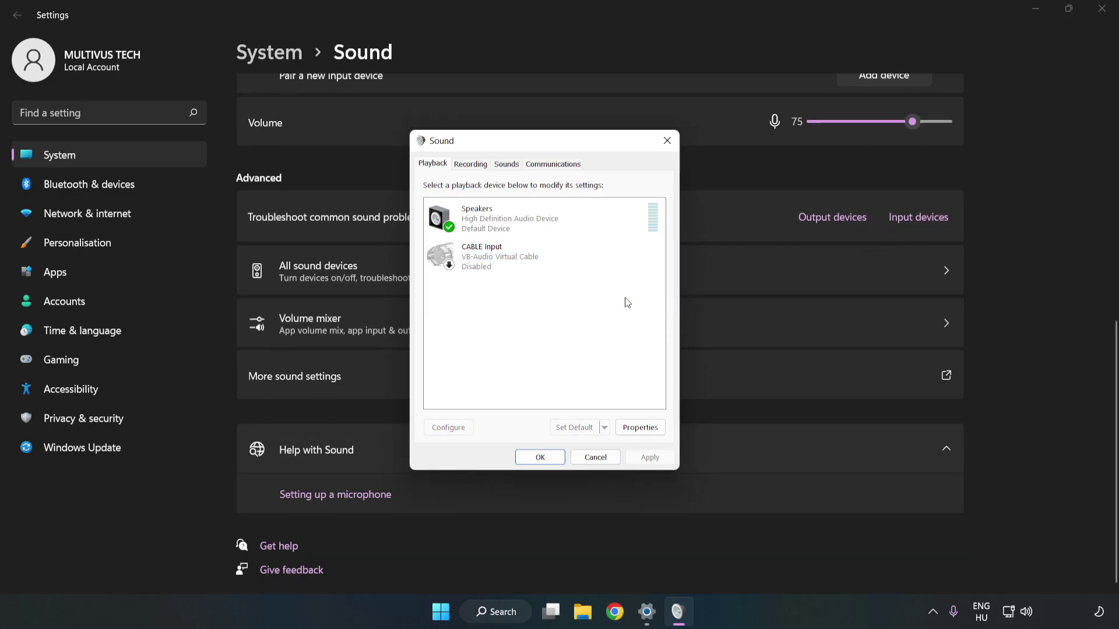
pyautogui.click(490, 228)
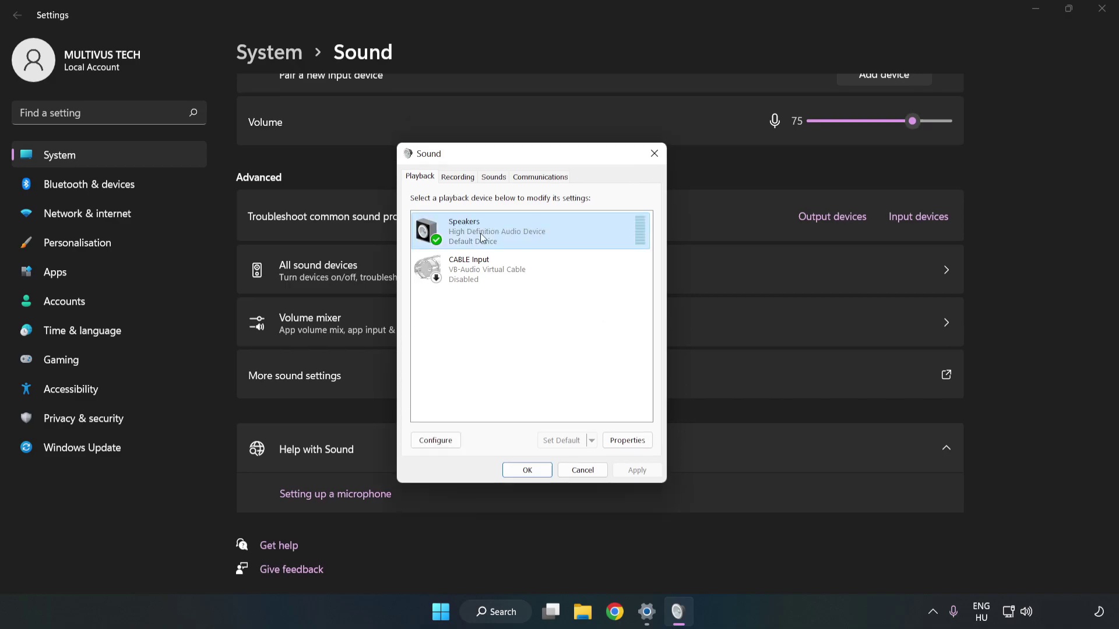
# Step: Run Speaker Setup for Speakers as 7.1 Surround, keeping all optional and full-range speakers
pyautogui.rightClick(571, 230)
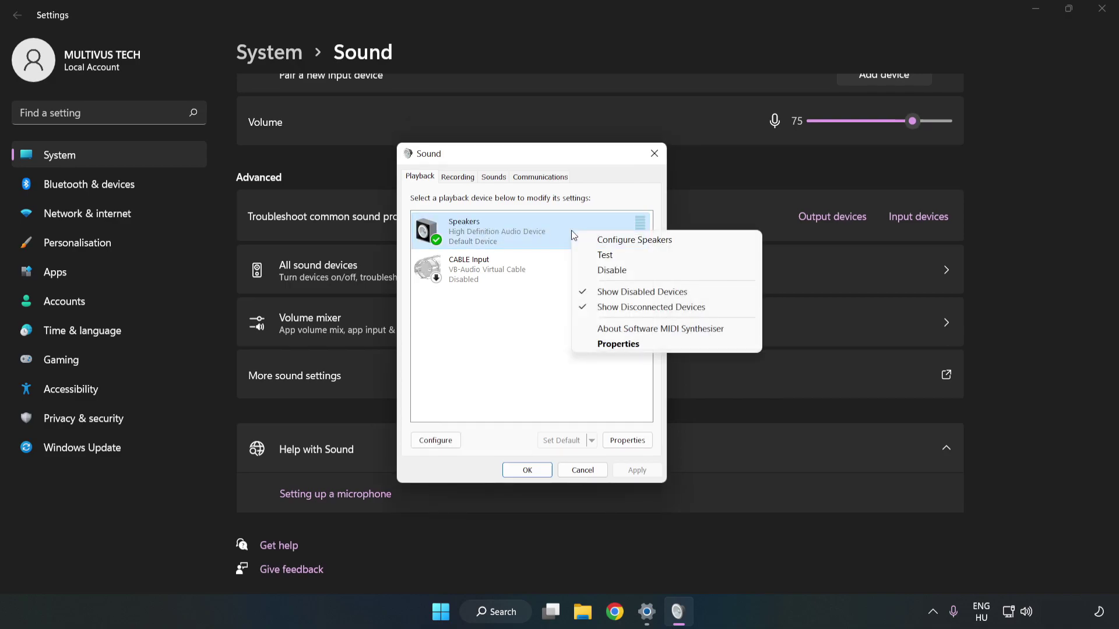
pyautogui.click(636, 243)
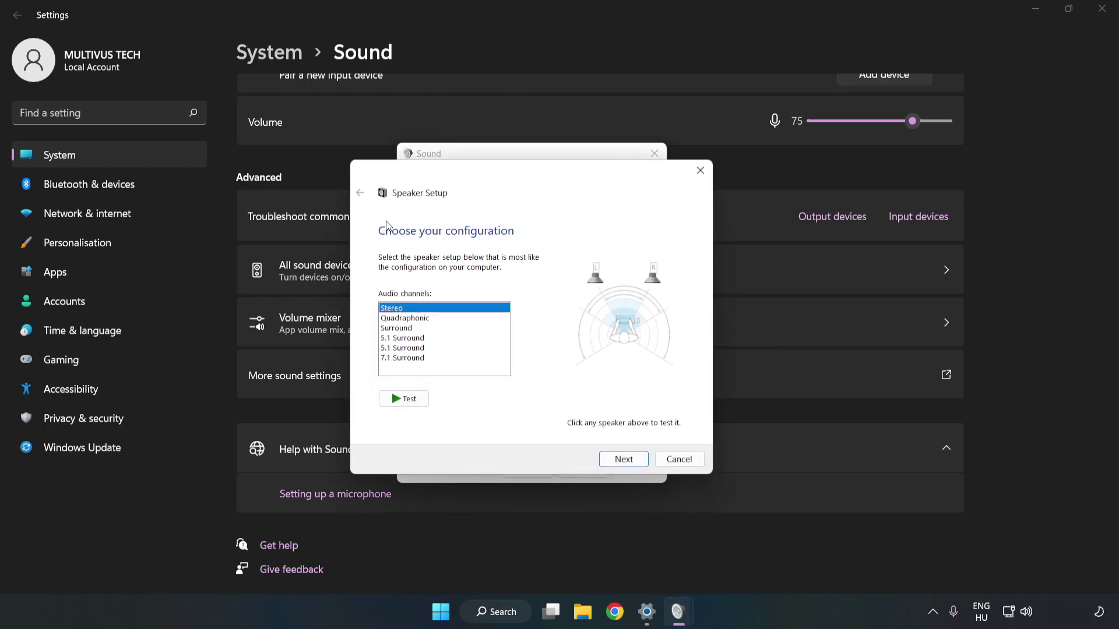
pyautogui.click(415, 327)
pyautogui.click(414, 359)
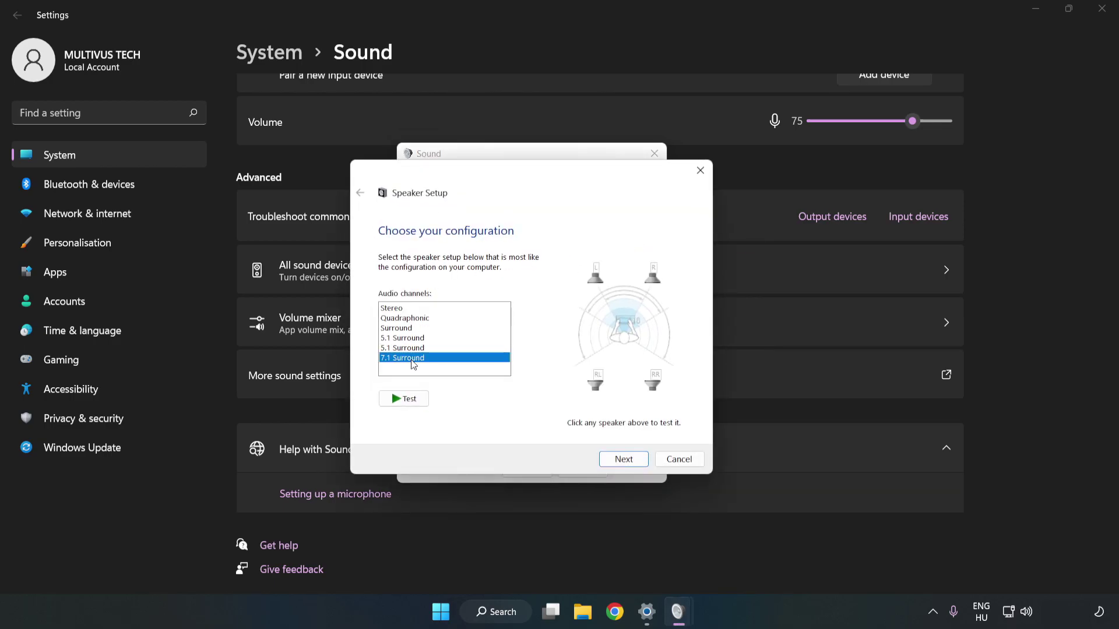
pyautogui.click(623, 460)
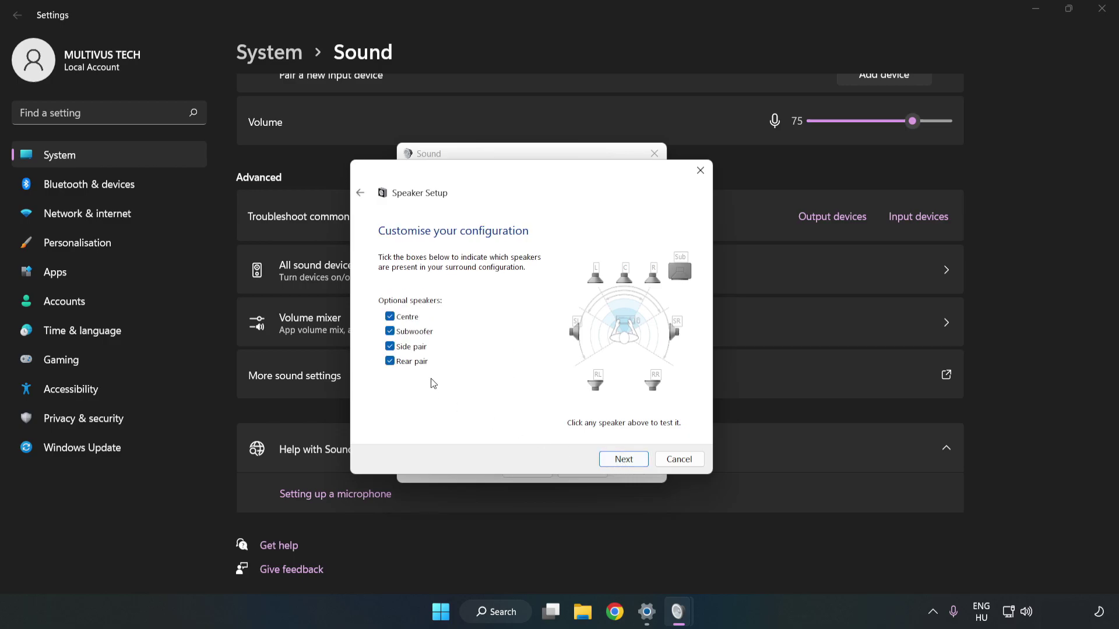
pyautogui.click(624, 459)
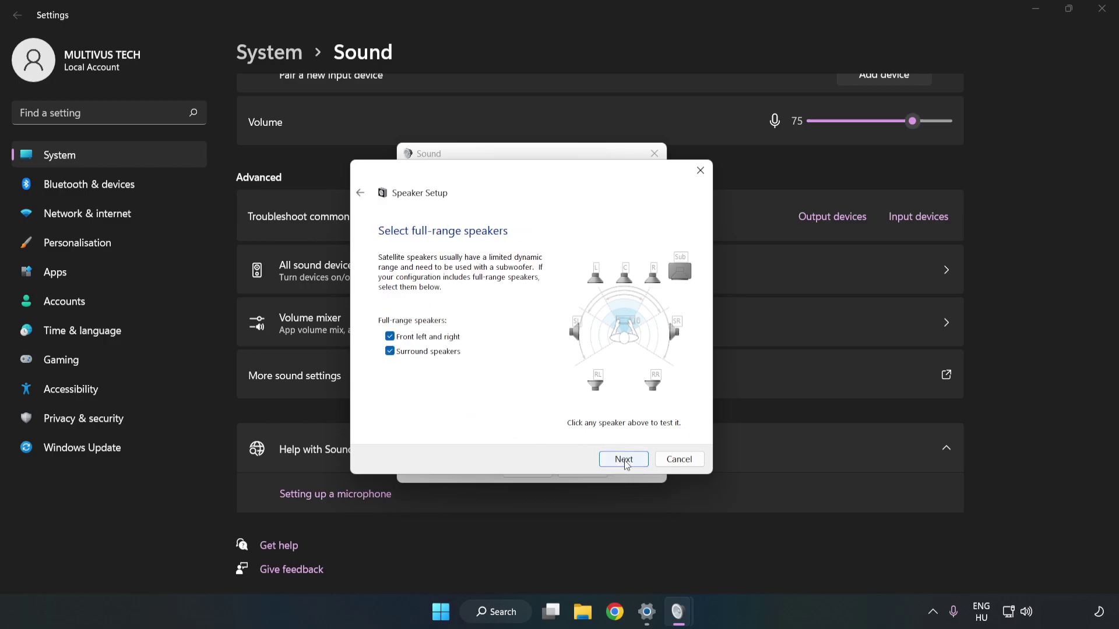
pyautogui.click(623, 460)
pyautogui.click(623, 460)
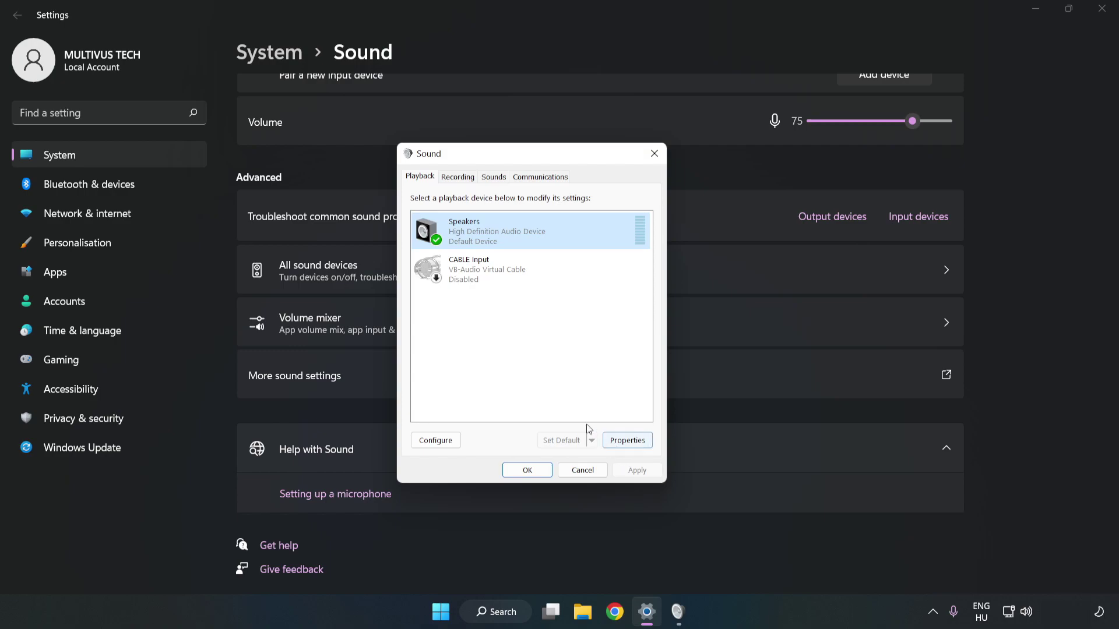
# Step: Turn off all audio enhancements in the Speakers properties
pyautogui.click(627, 440)
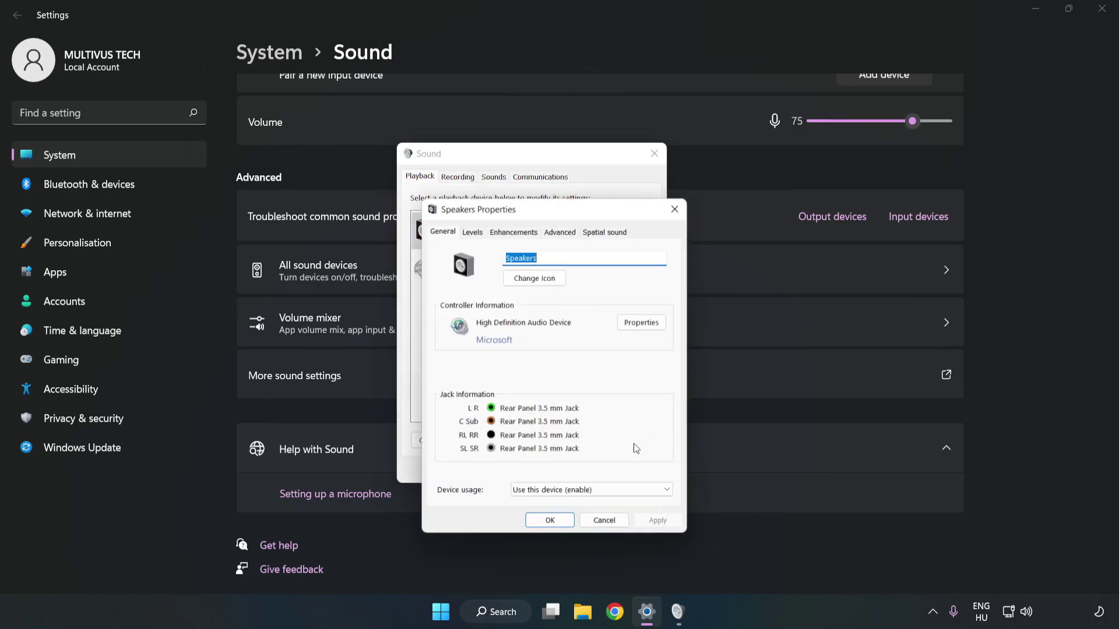
pyautogui.moveTo(560, 220); pyautogui.dragTo(530, 161)
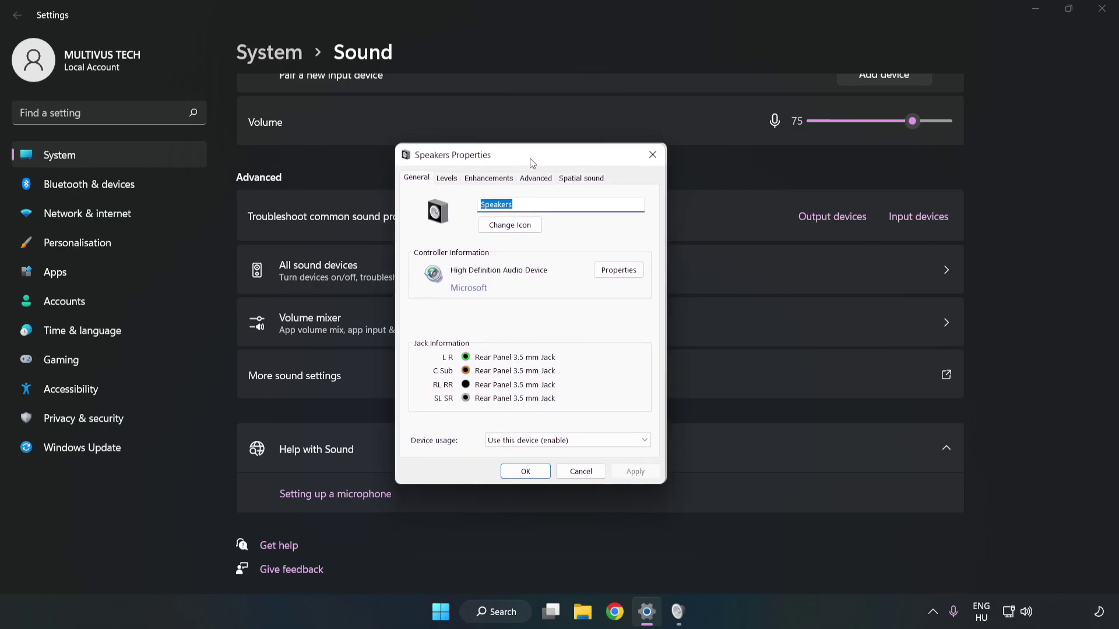
pyautogui.click(488, 177)
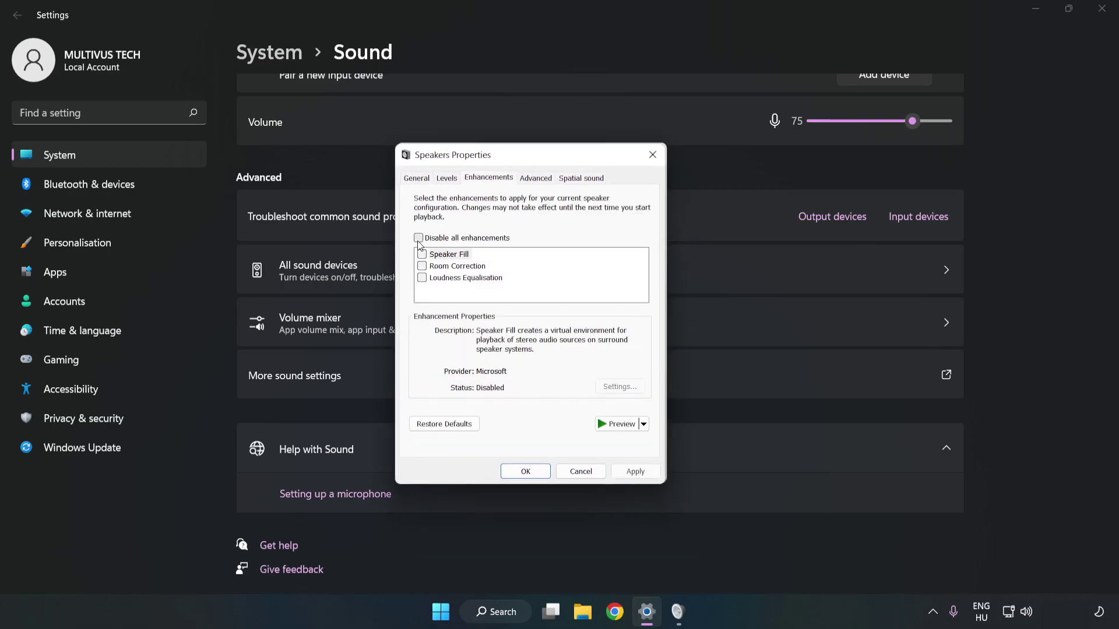
pyautogui.click(418, 238)
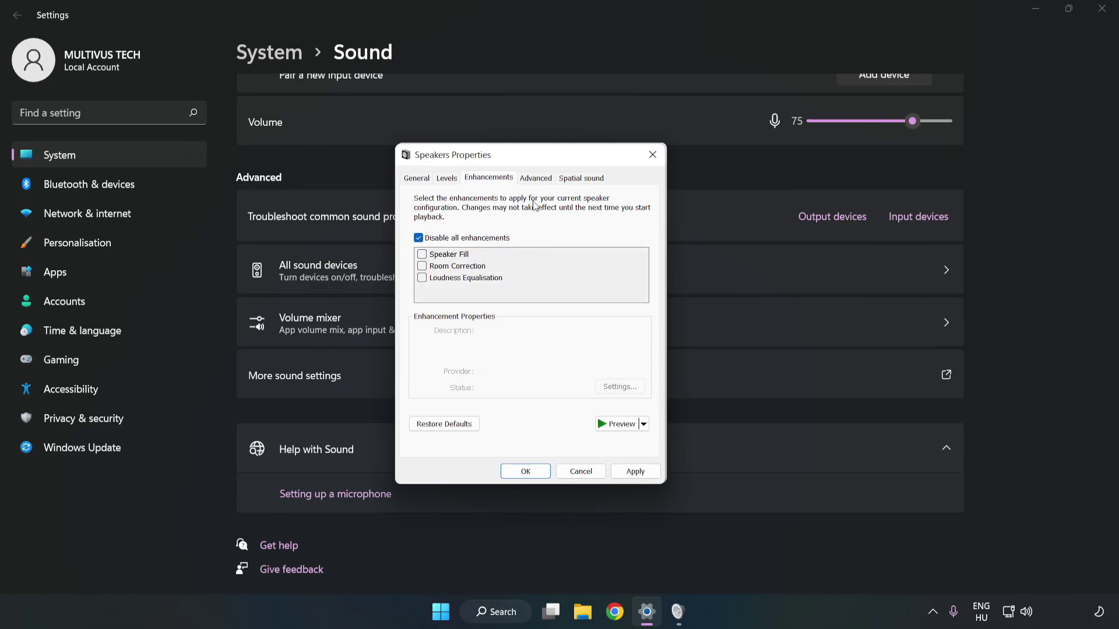
# Step: Keep the default format at 16 bit, 48000 Hz, apply it, and close the sound dialogs
pyautogui.click(536, 178)
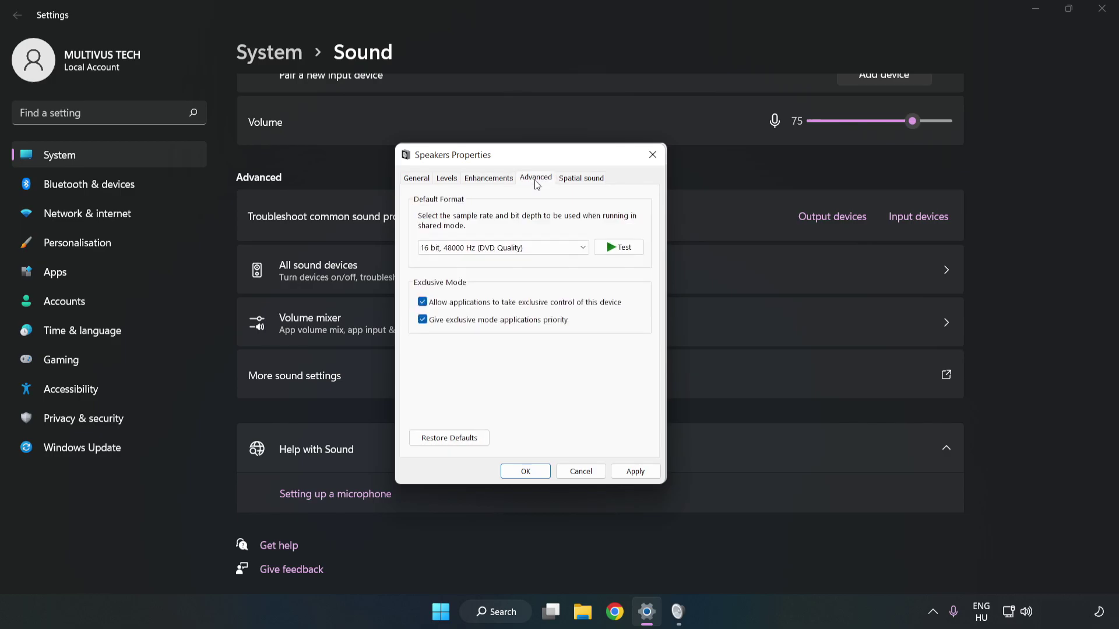
pyautogui.click(537, 248)
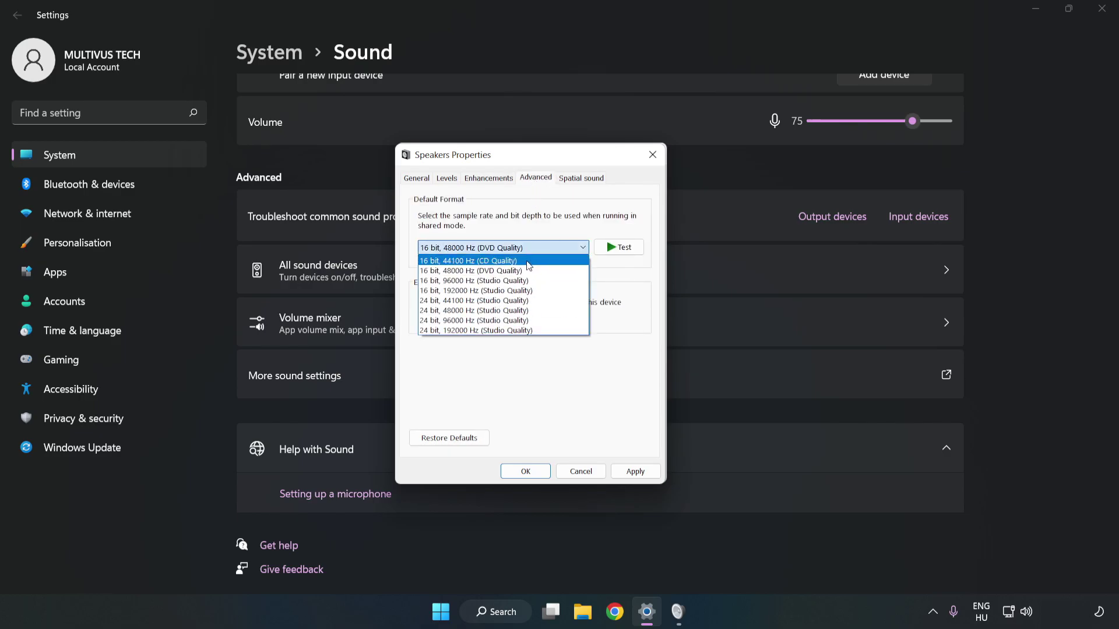
pyautogui.click(524, 271)
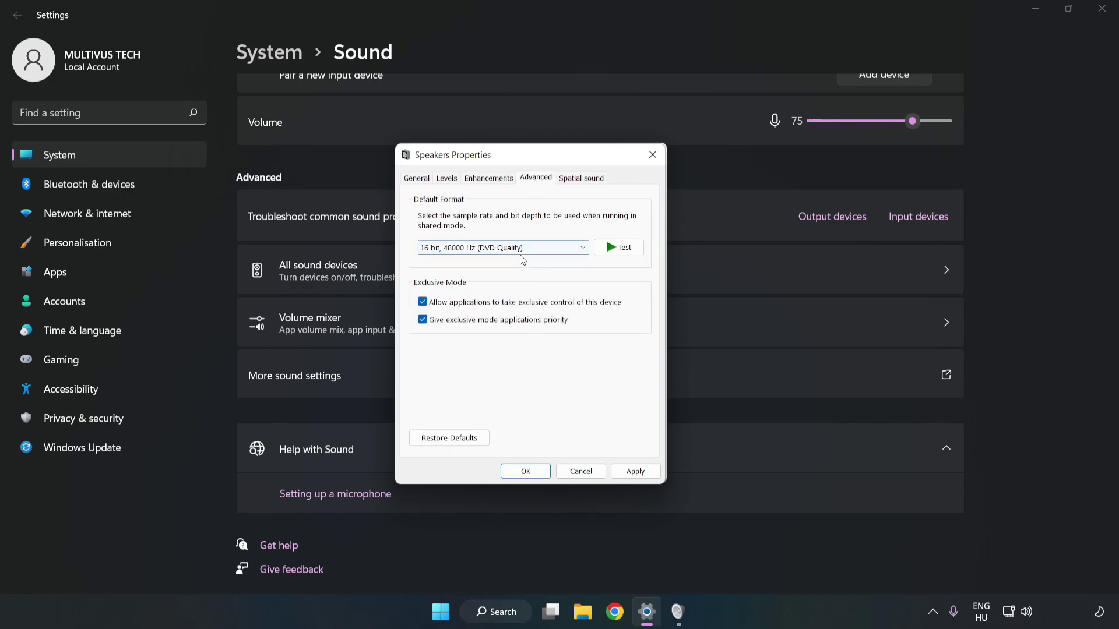
pyautogui.click(636, 471)
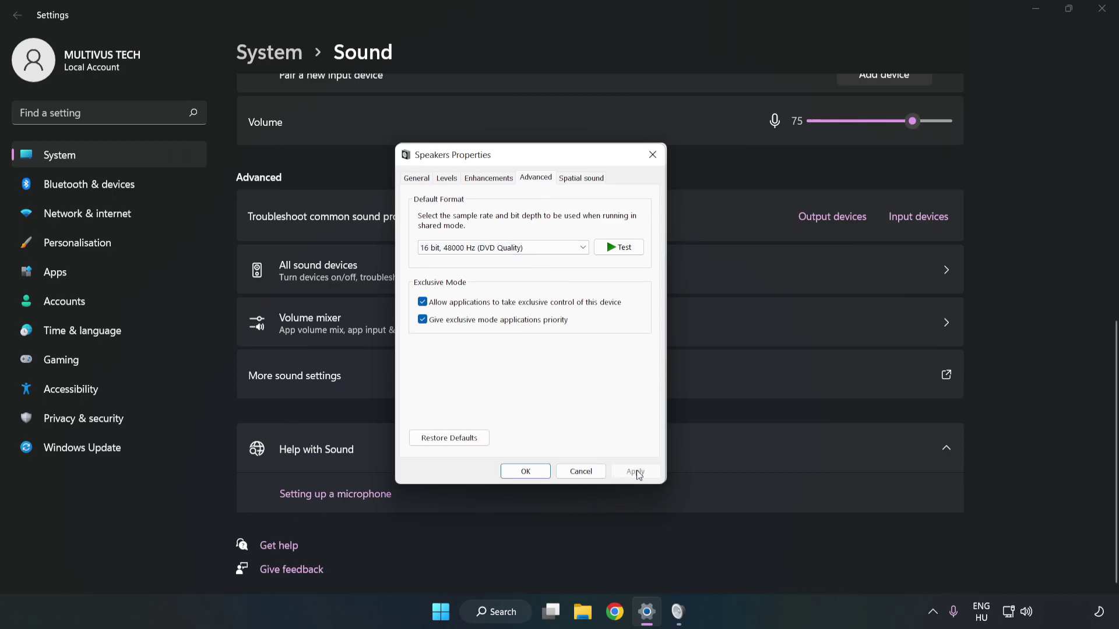
pyautogui.click(525, 471)
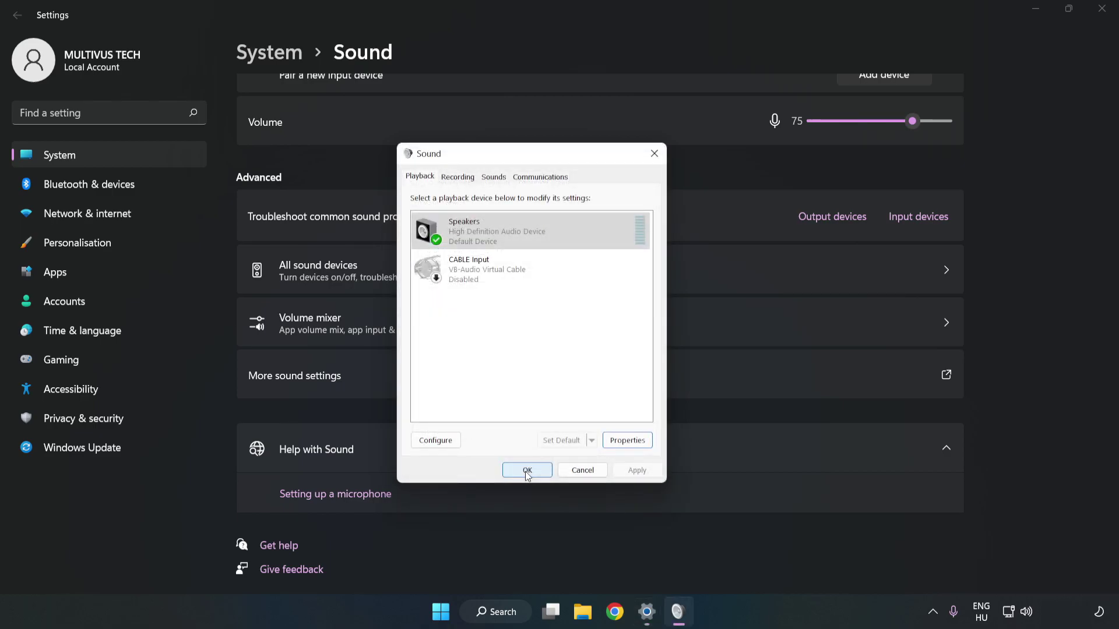
pyautogui.click(525, 470)
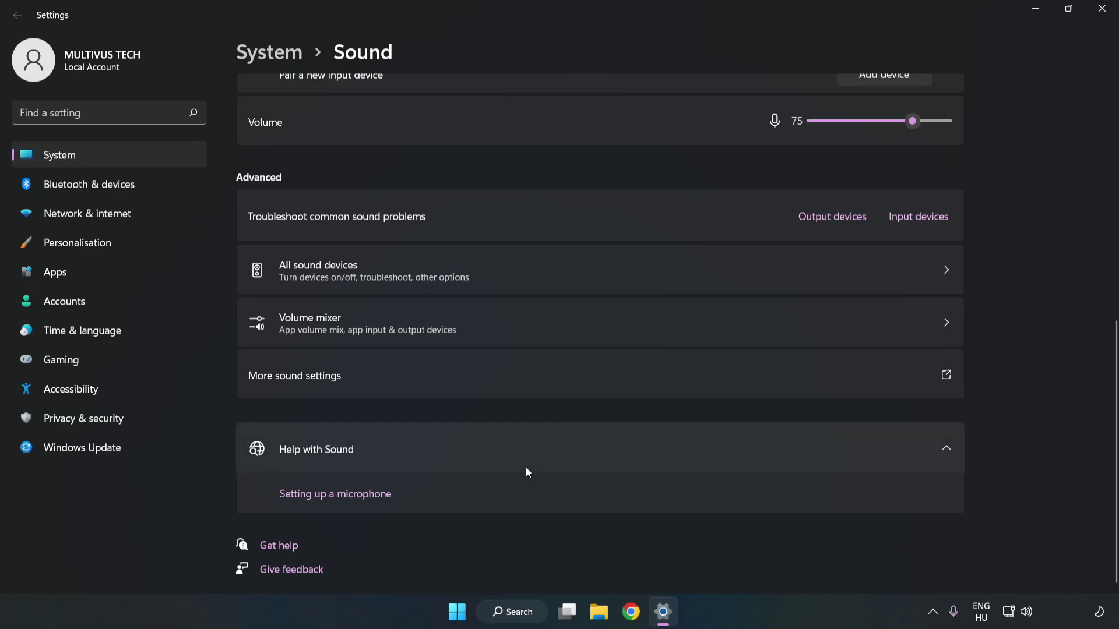
# Step: Close Settings, view the Start power options, and search Windows for Device Manager
pyautogui.click(1099, 11)
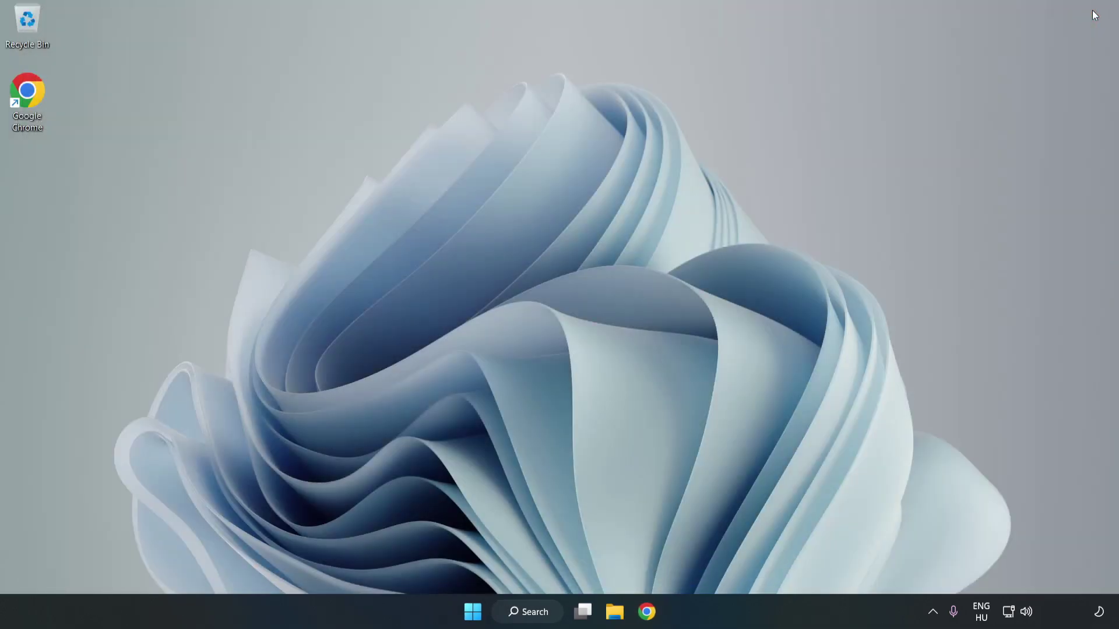
pyautogui.click(473, 611)
pyautogui.click(741, 562)
pyautogui.click(535, 612)
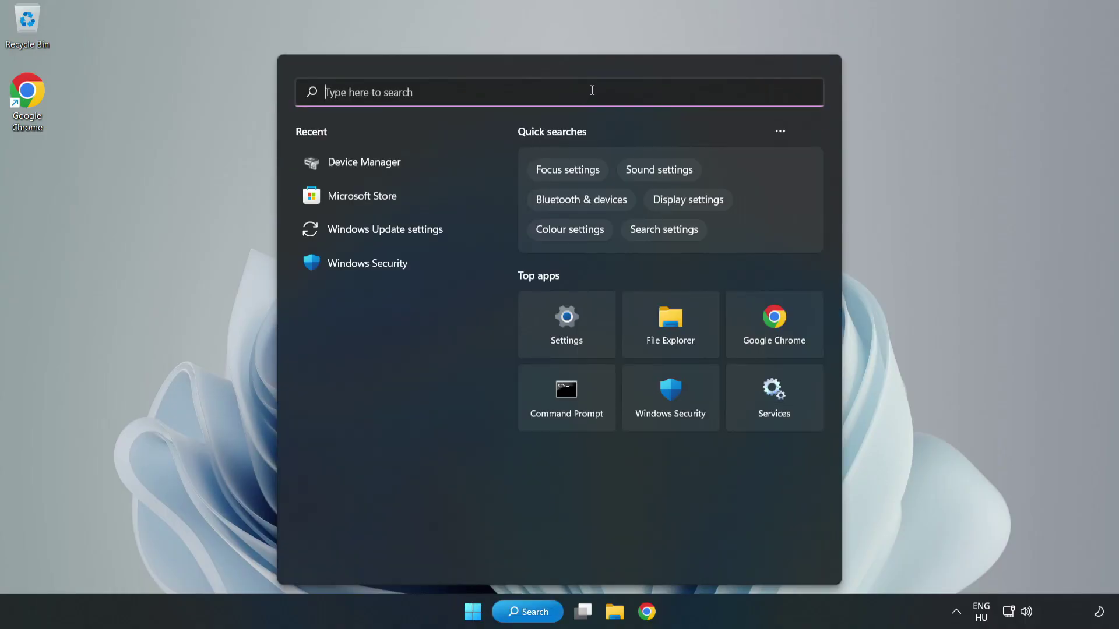
pyautogui.write('device mag')
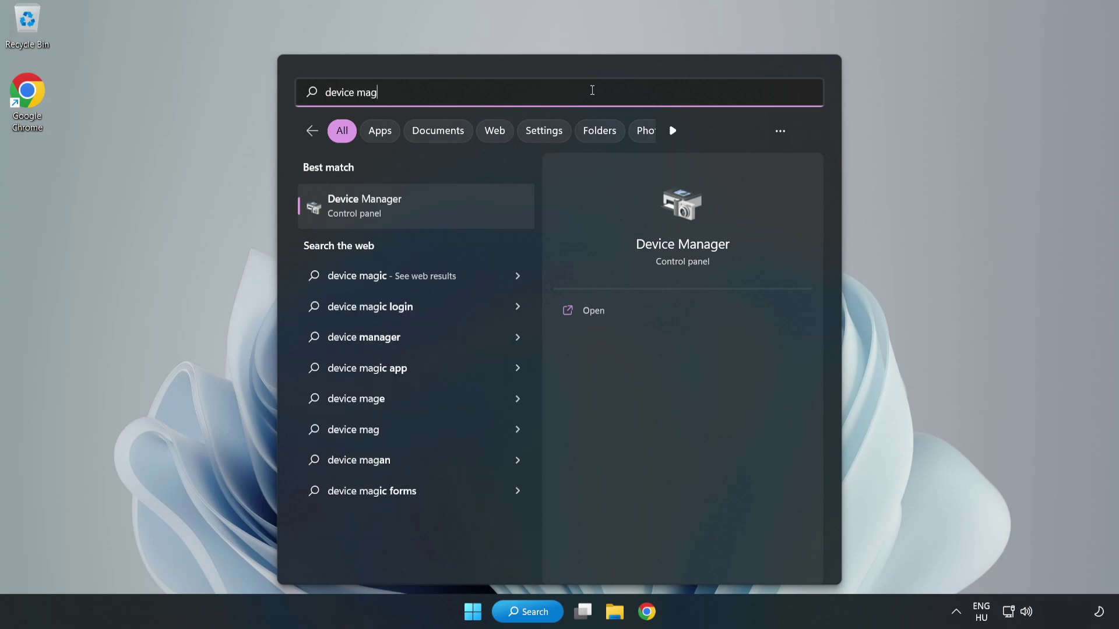
pyautogui.press('BackSpace')
pyautogui.write('nager')
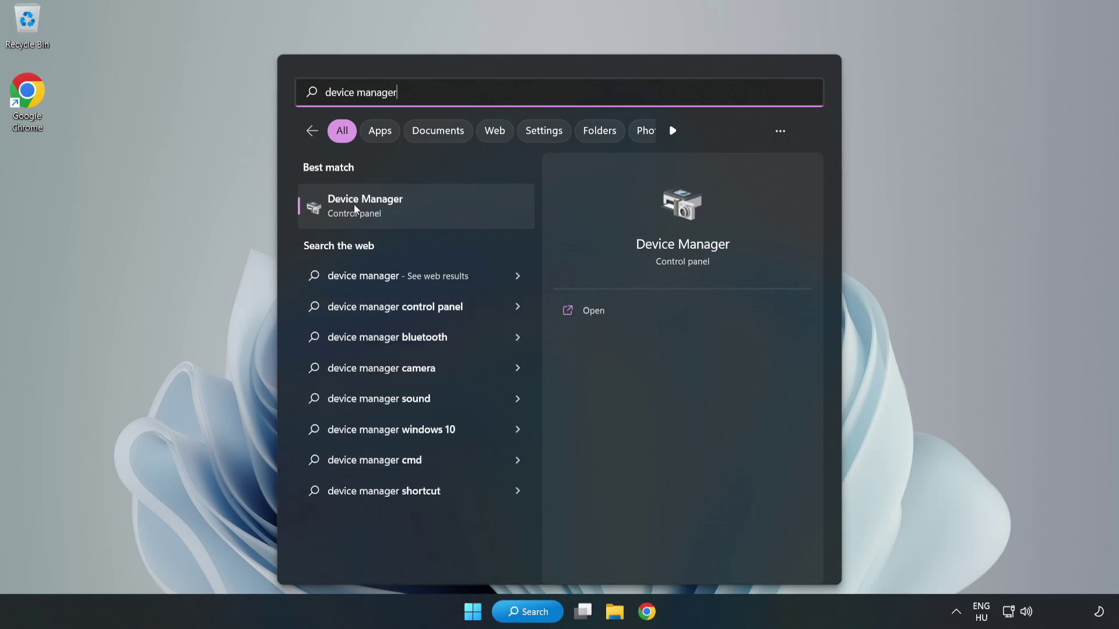
# Step: Launch Device Manager, expand Sound, video and game controllers, and show High Definition Audio Device's menu
pyautogui.click(435, 209)
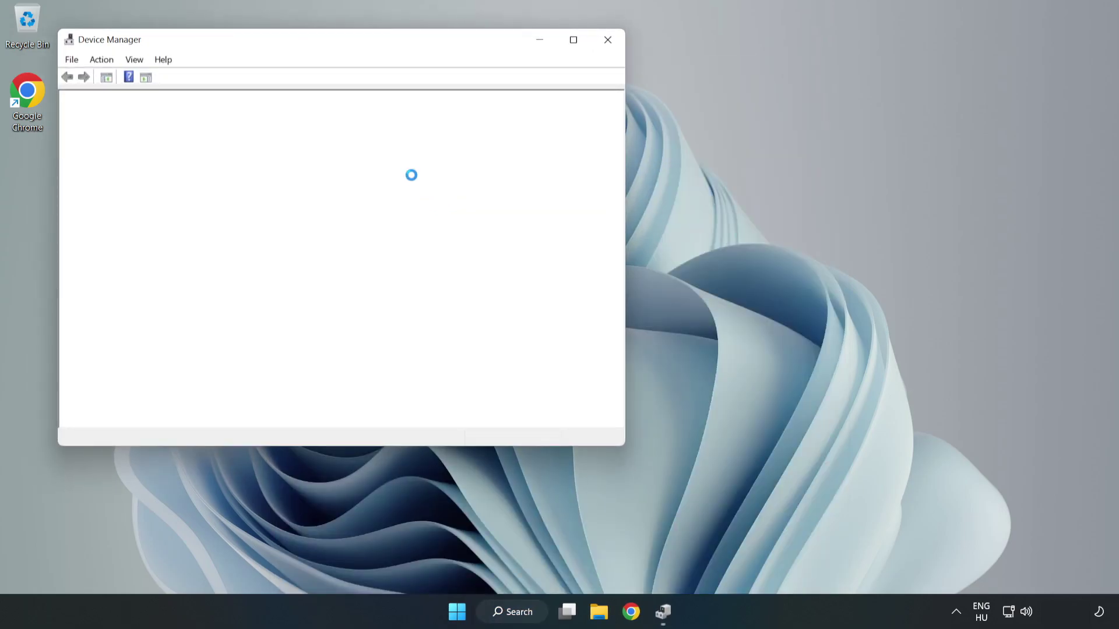
pyautogui.moveTo(311, 40); pyautogui.dragTo(516, 87)
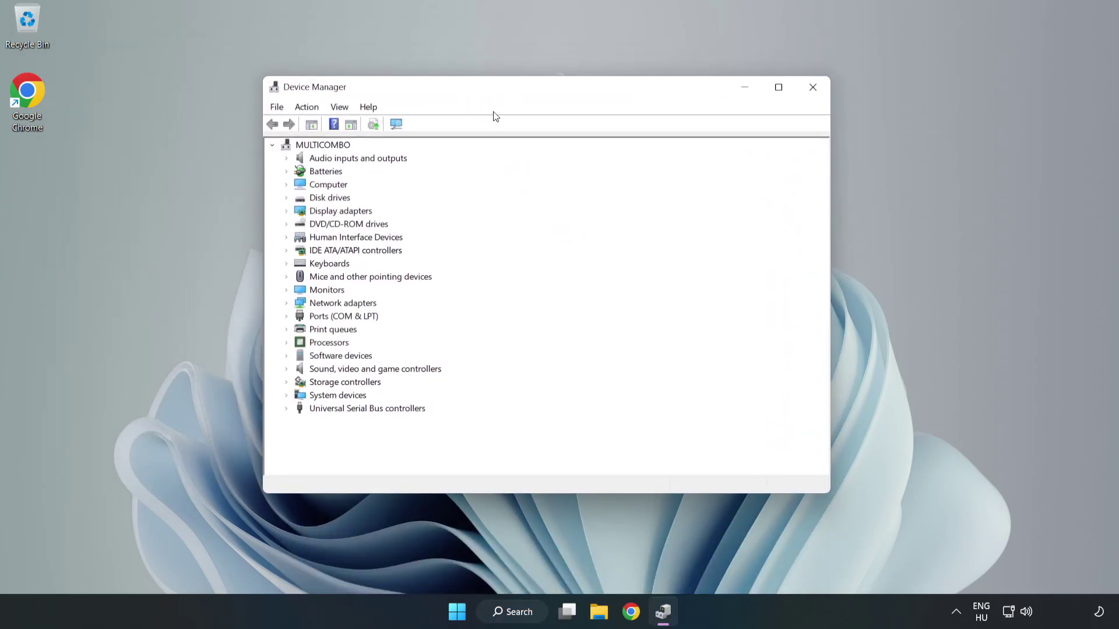
pyautogui.click(316, 378)
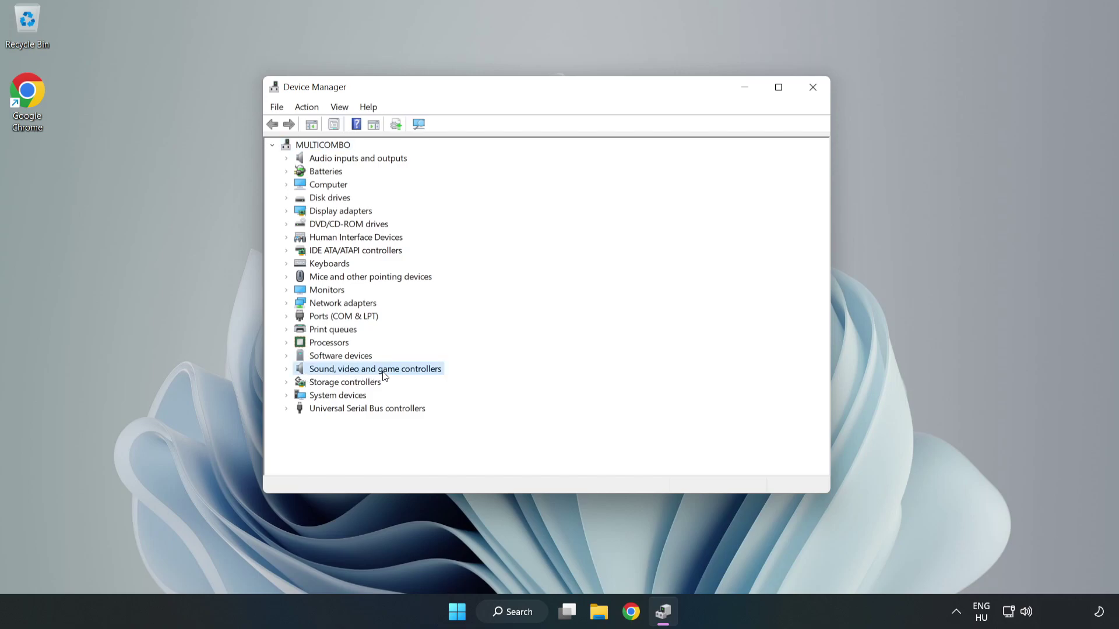
pyautogui.click(287, 373)
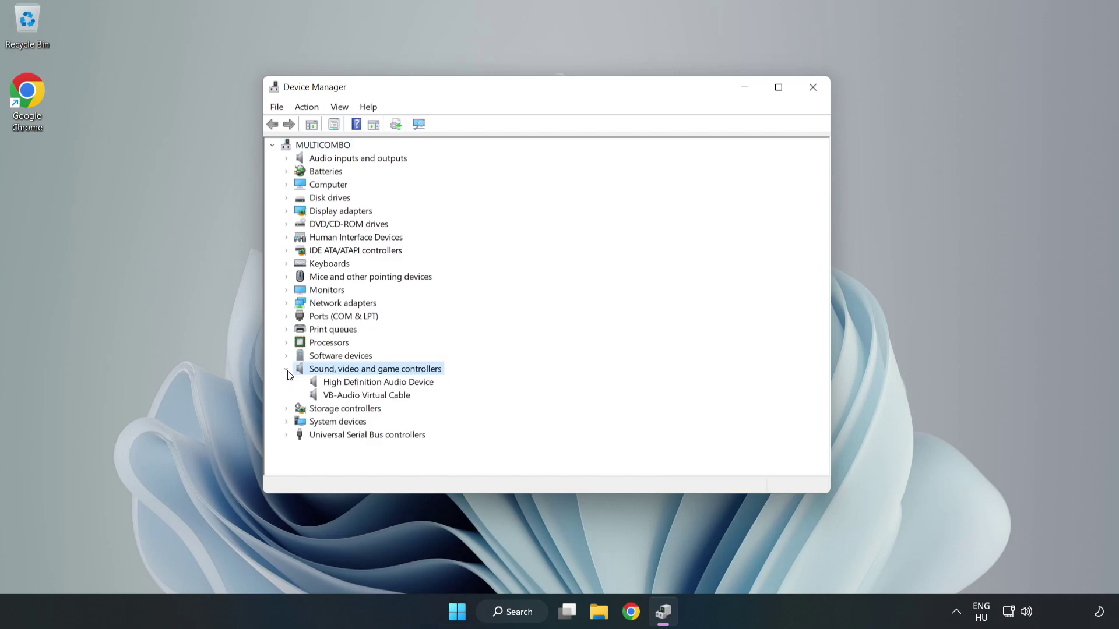
pyautogui.click(346, 383)
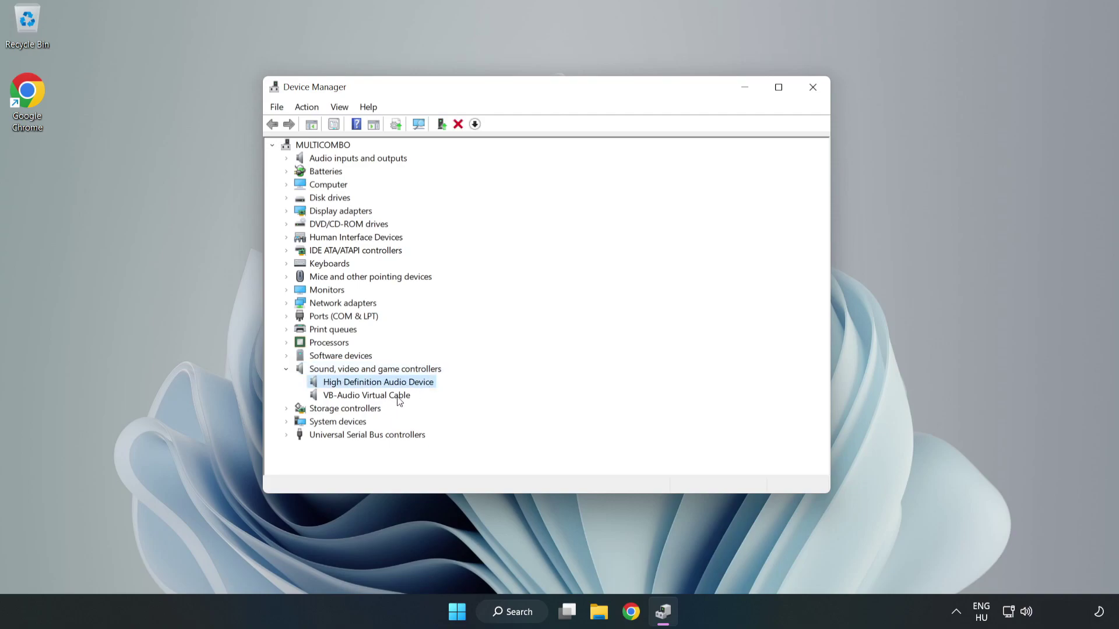
pyautogui.rightClick(415, 383)
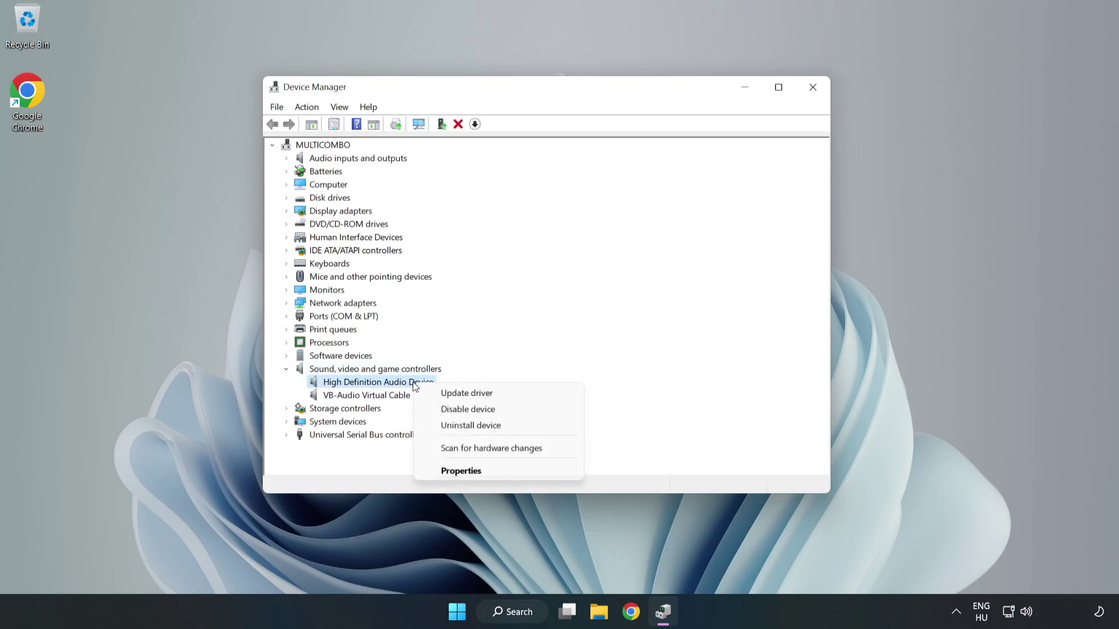
# Step: Reinstall the High Definition Audio Device driver from the list of compatible drivers
pyautogui.click(507, 393)
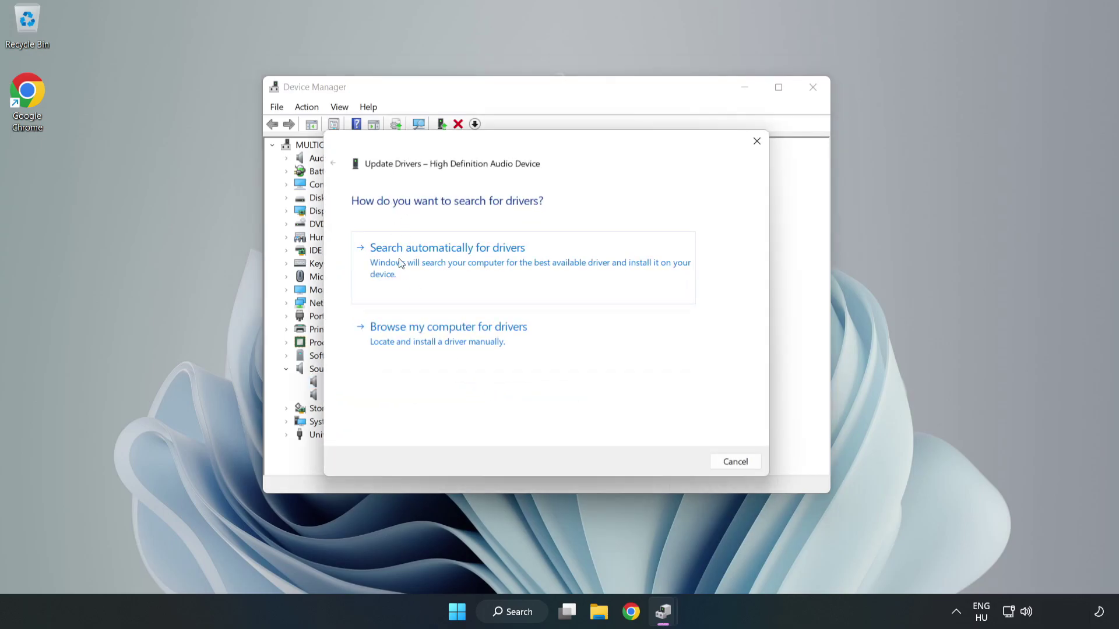
pyautogui.click(489, 342)
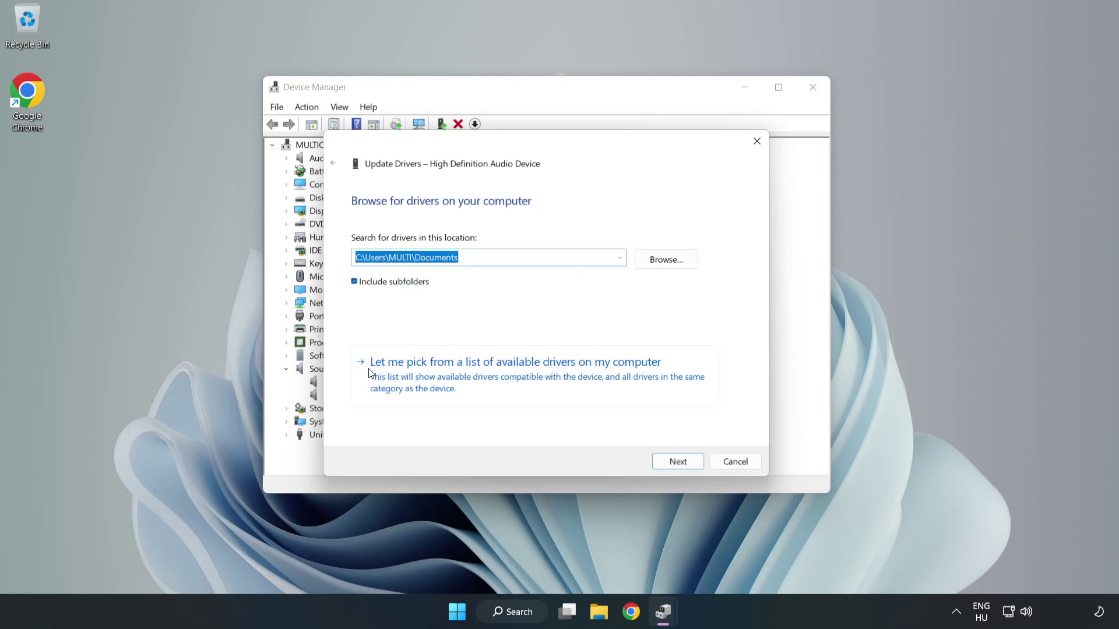
pyautogui.click(583, 384)
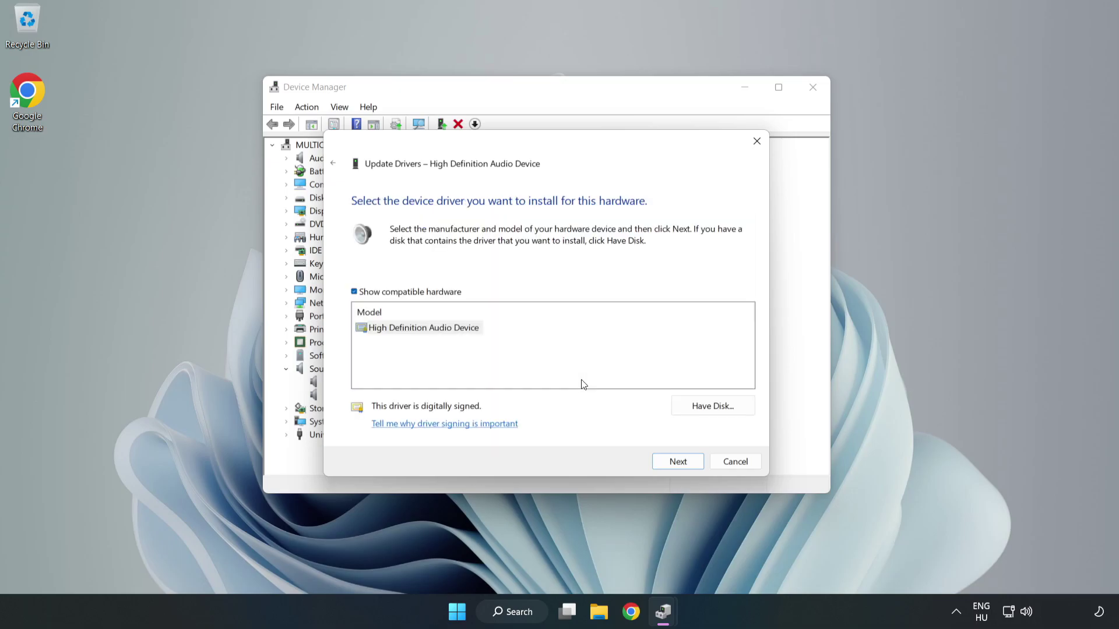
pyautogui.click(376, 331)
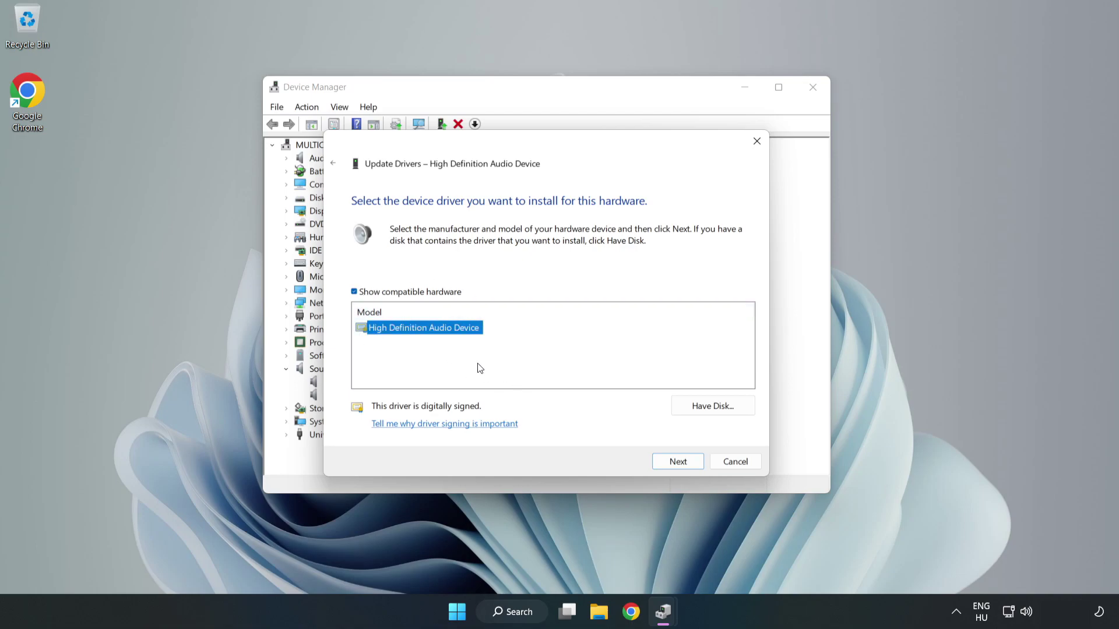
pyautogui.click(679, 463)
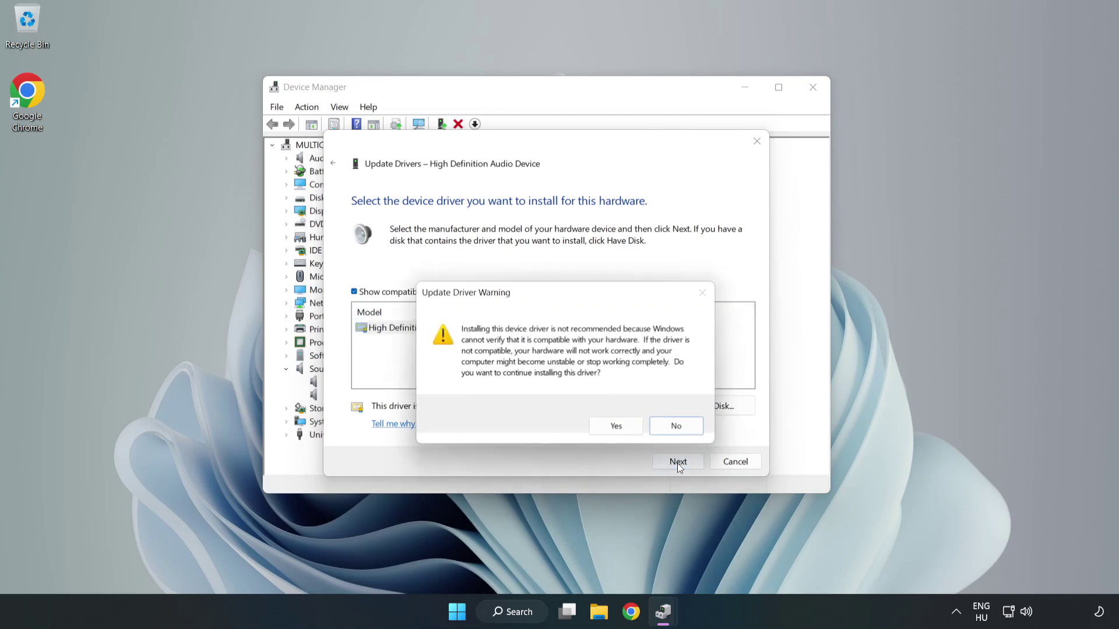
pyautogui.click(617, 427)
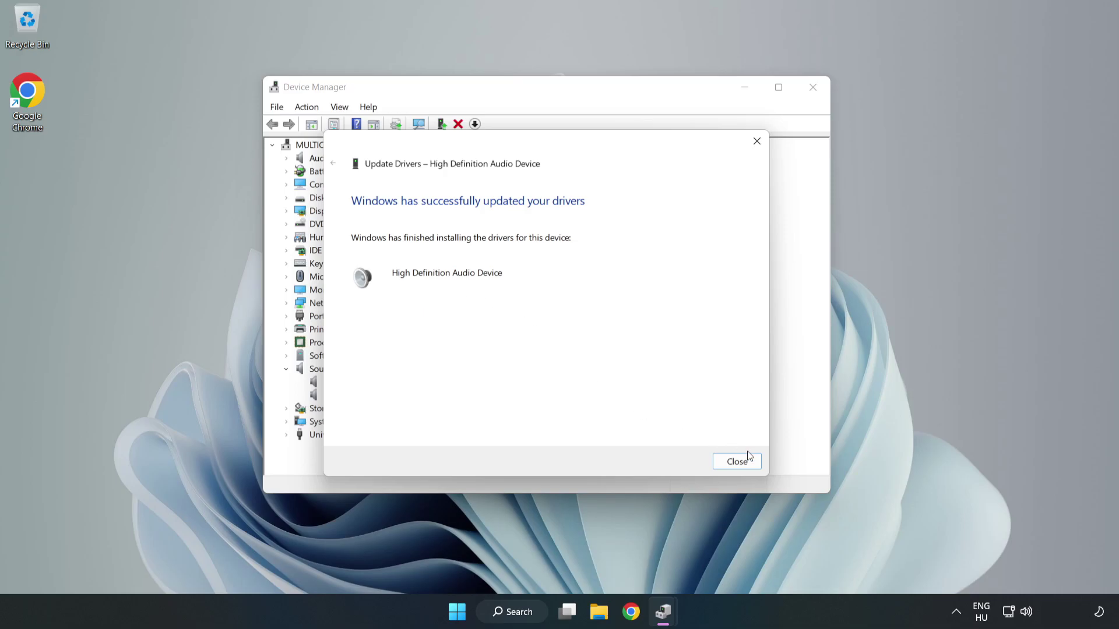
# Step: Close the driver wizard and Device Manager, then show the Start menu's power options
pyautogui.click(738, 462)
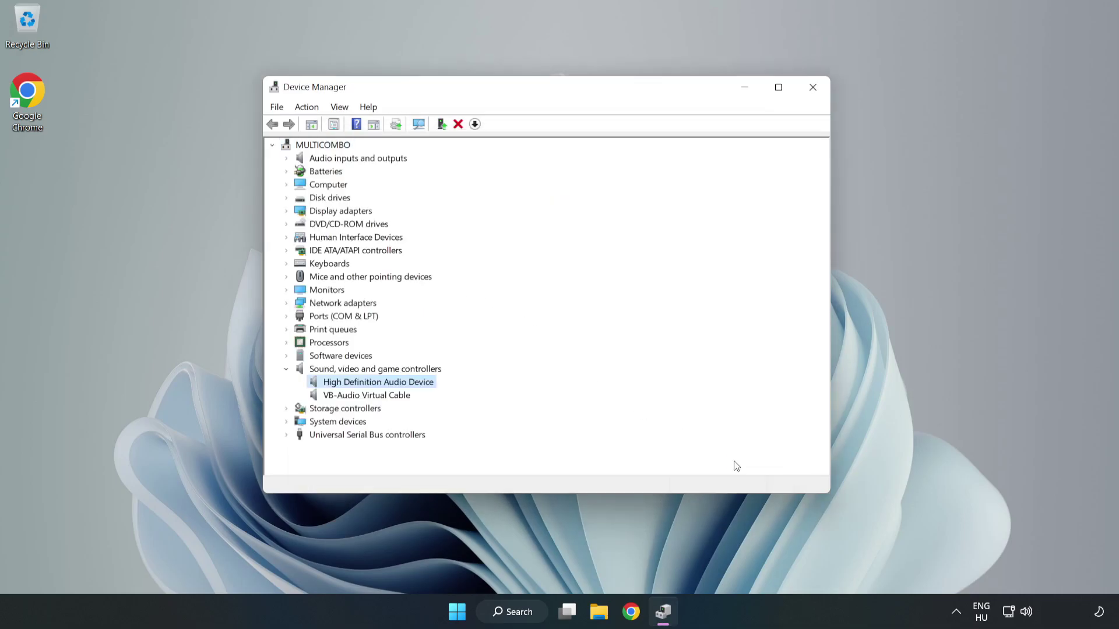
pyautogui.click(812, 88)
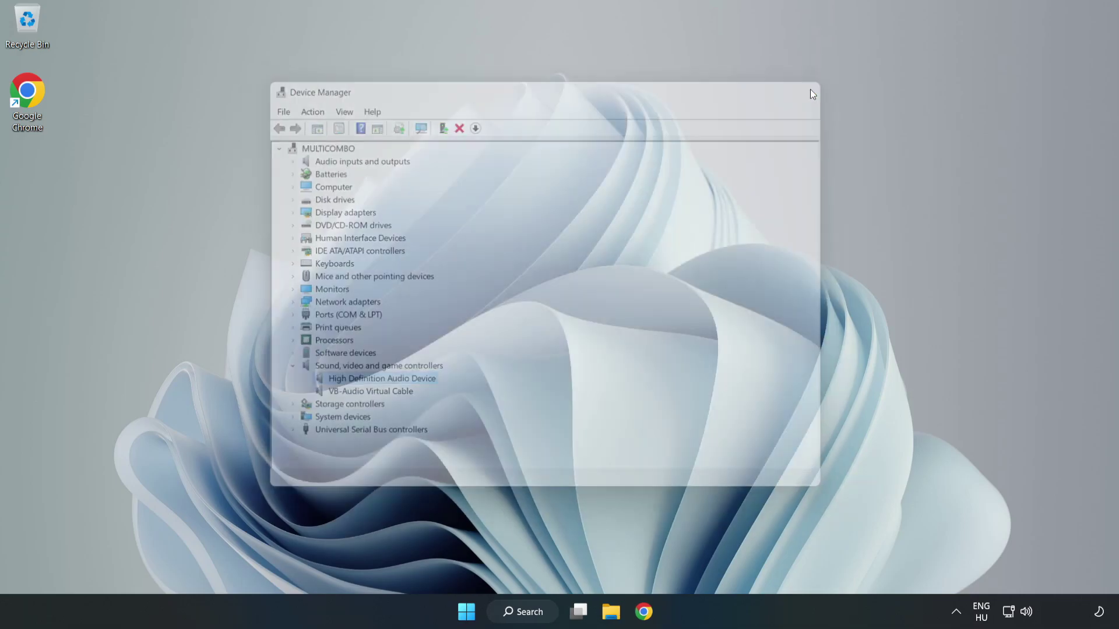
pyautogui.click(472, 611)
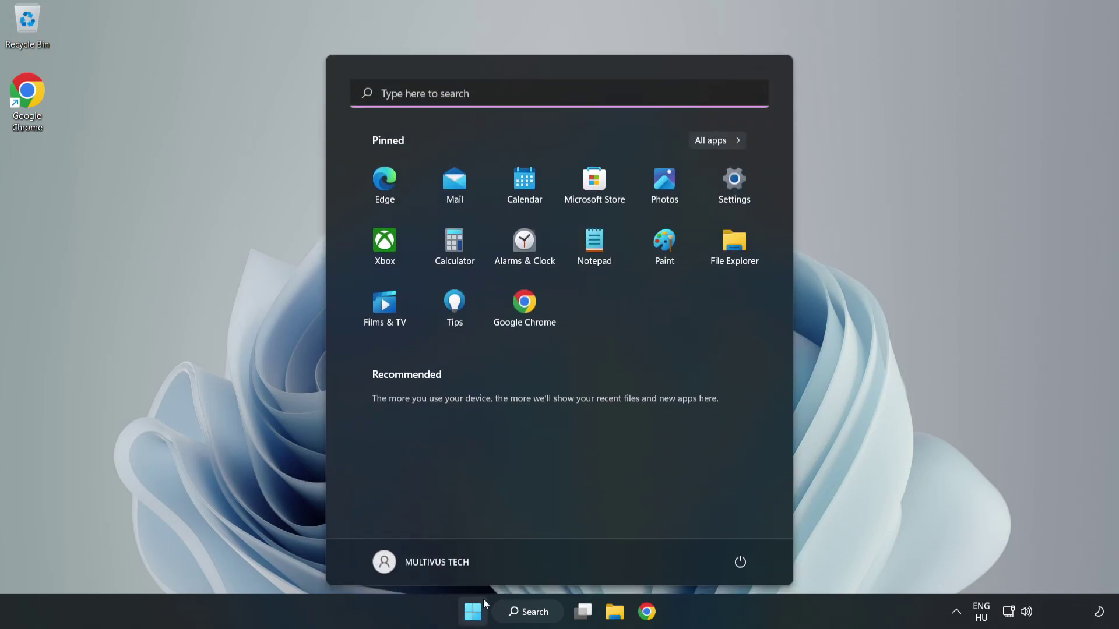
pyautogui.click(740, 561)
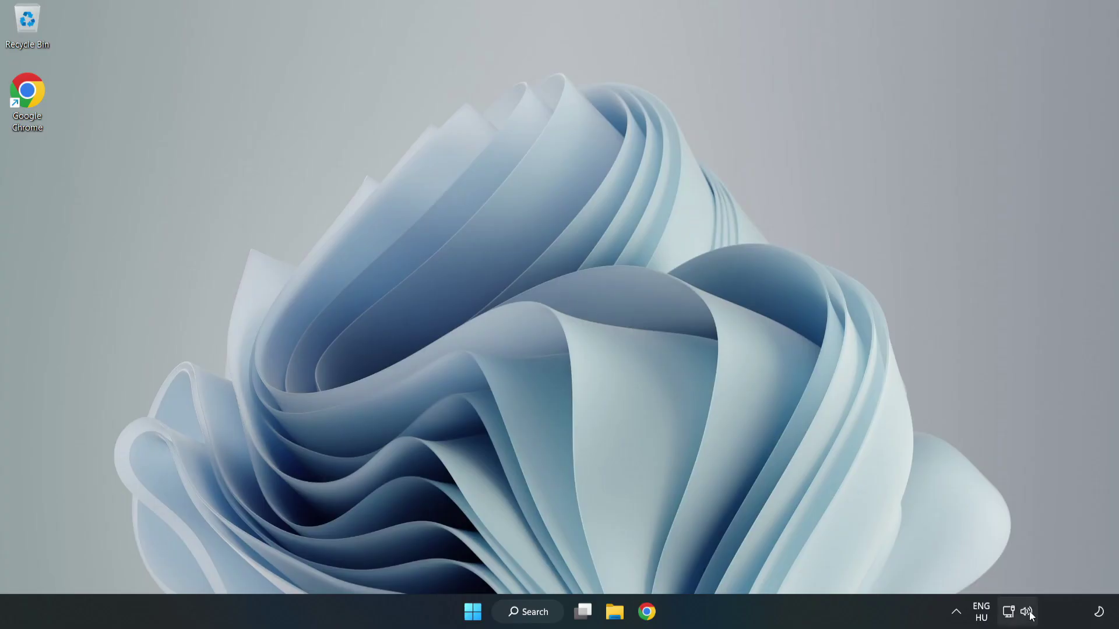
# Step: Launch the Playing Audio troubleshooter from the tray speaker icon's Troubleshoot sound problems option
pyautogui.rightClick(1027, 611)
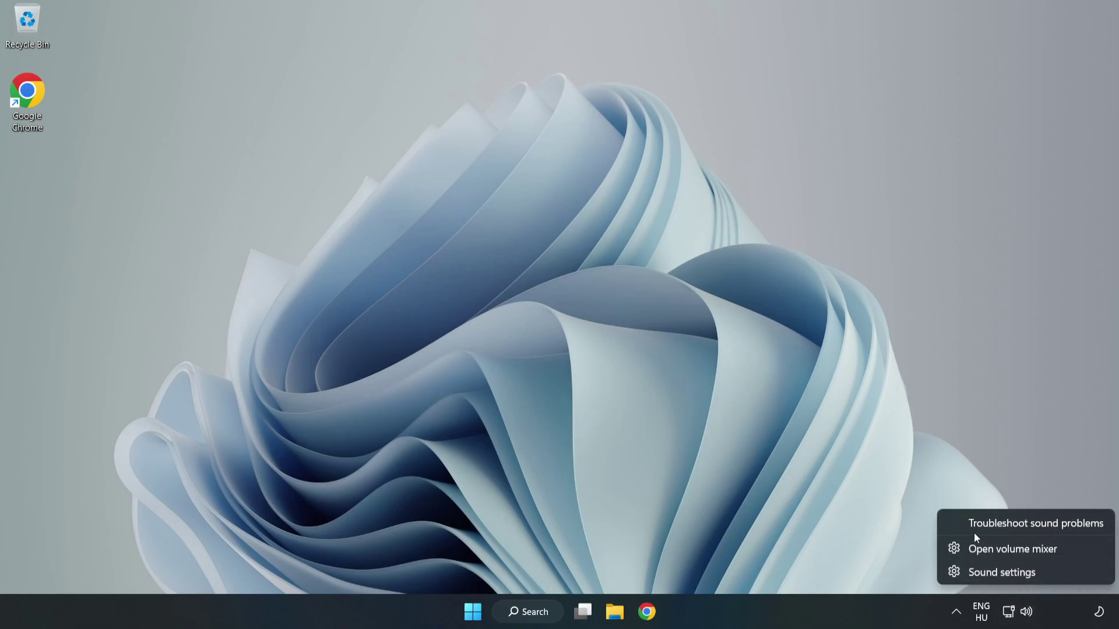
pyautogui.click(1010, 523)
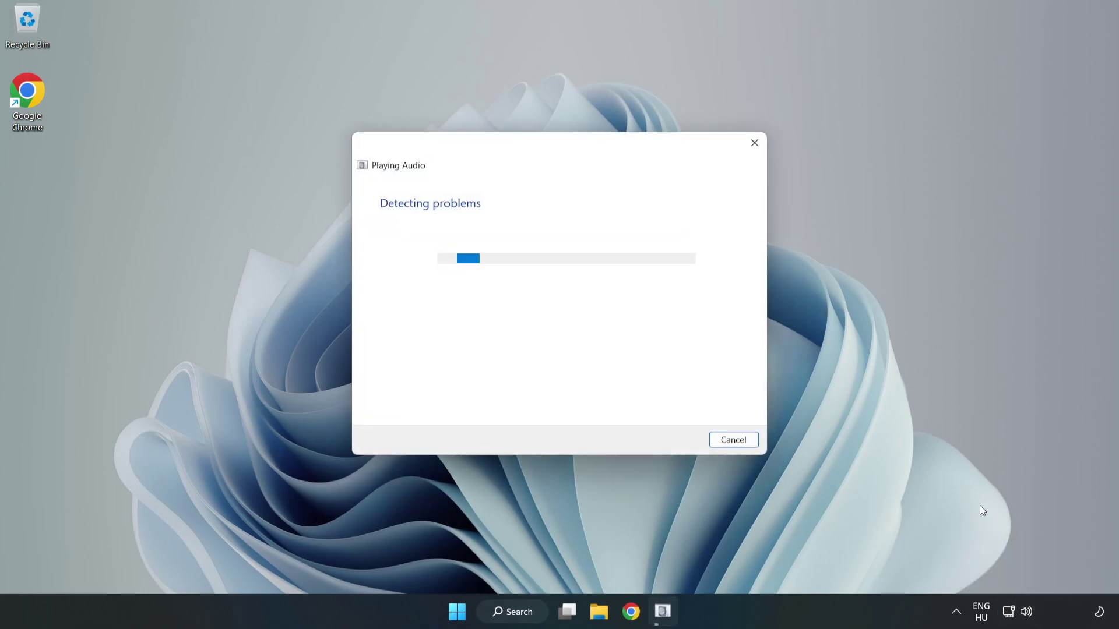